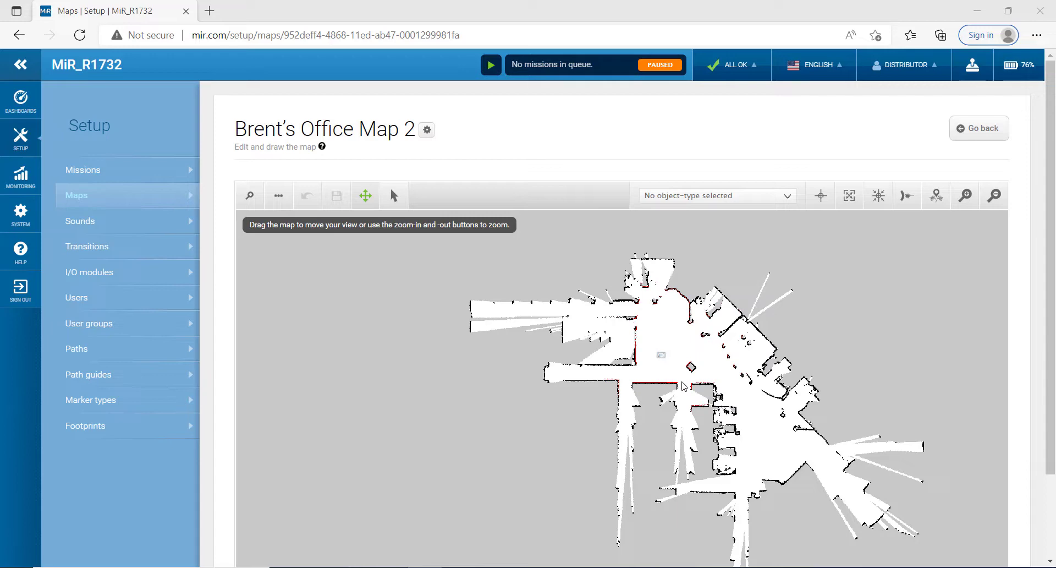
- Draw a straight wall line over the horizontal wall directly below the robot, left of the narrow corridor opening
scroll(713, 378, "up", 4)
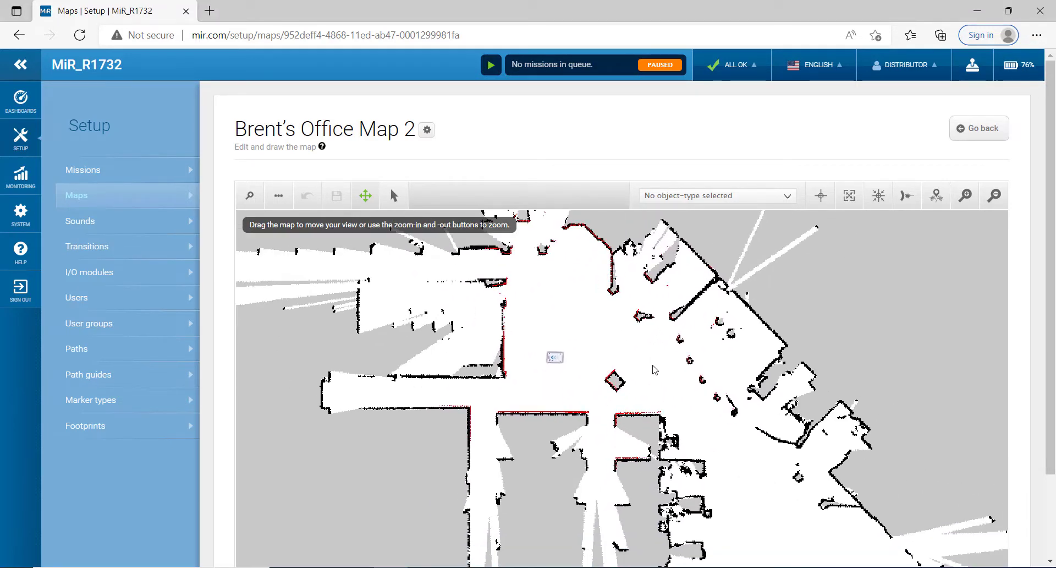
scroll(656, 370, "down", 5)
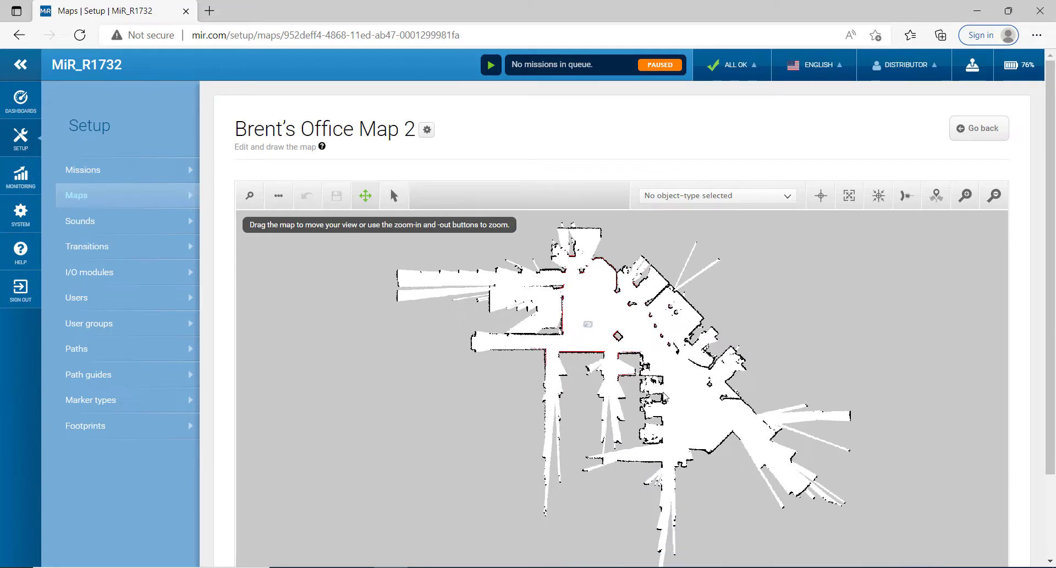
scroll(638, 357, "up", 5)
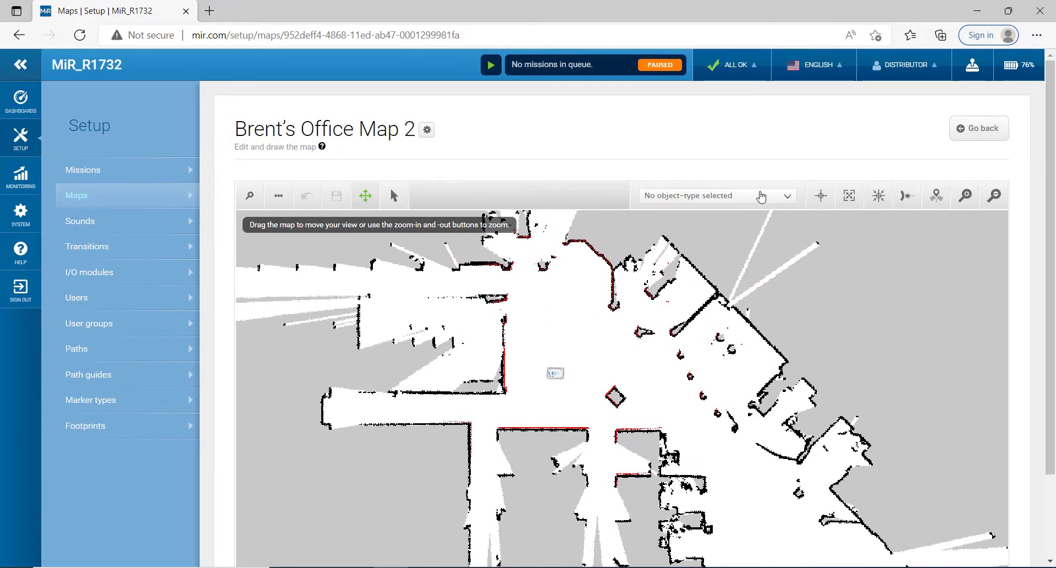
left_click(786, 199)
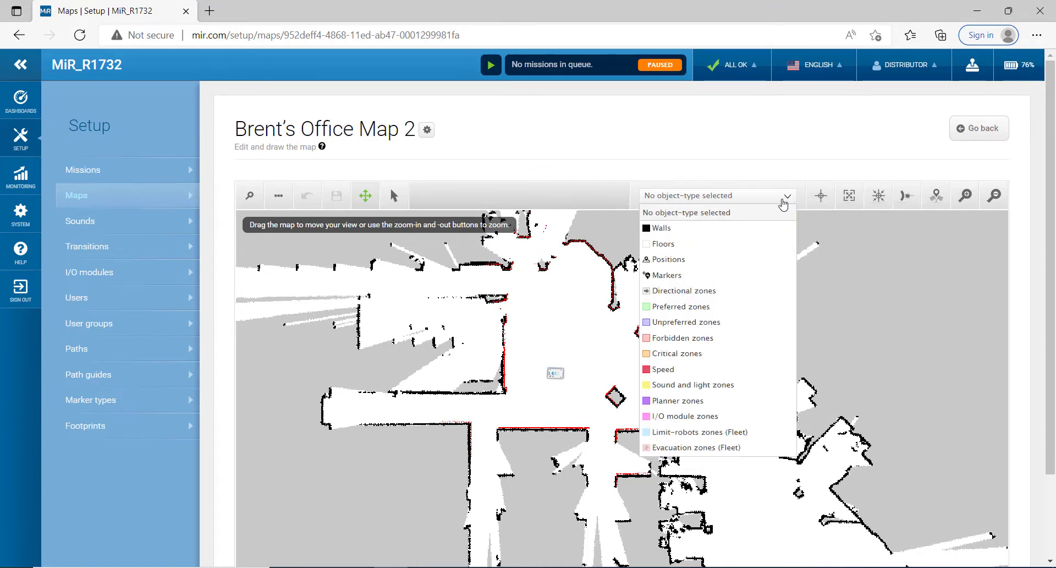
left_click(667, 234)
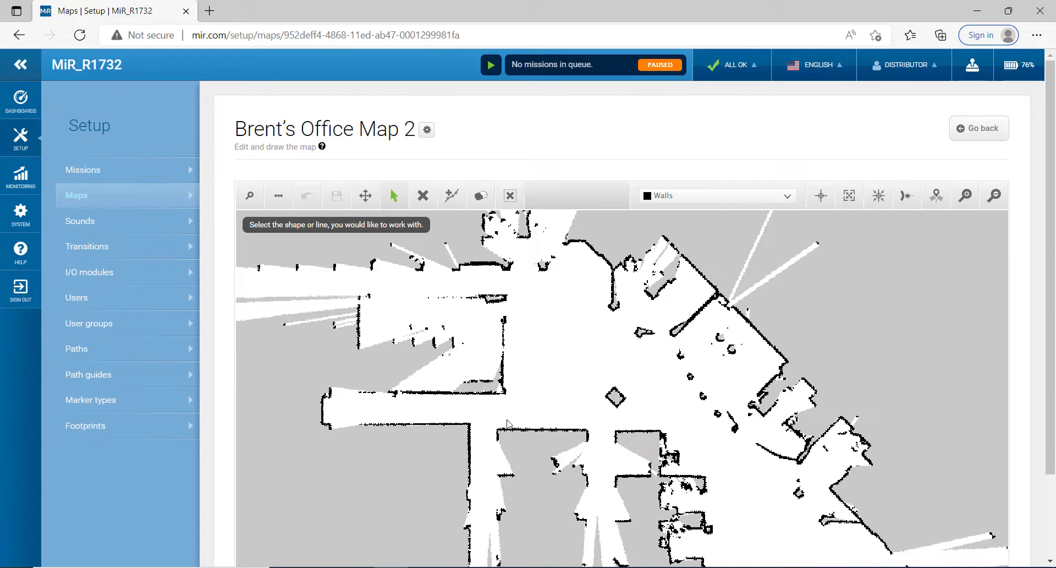
left_click(450, 197)
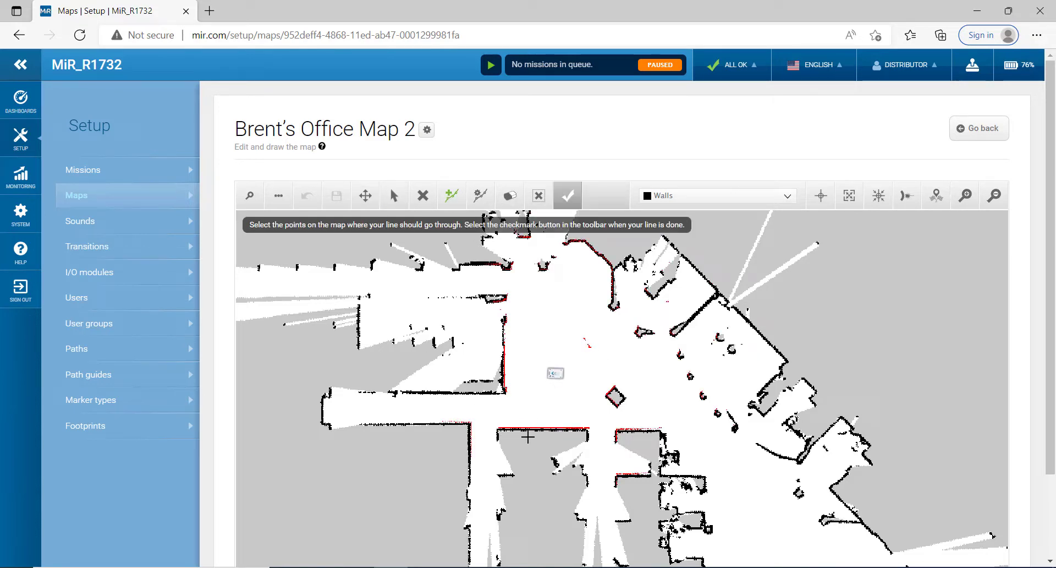
left_click(499, 430)
left_click(569, 199)
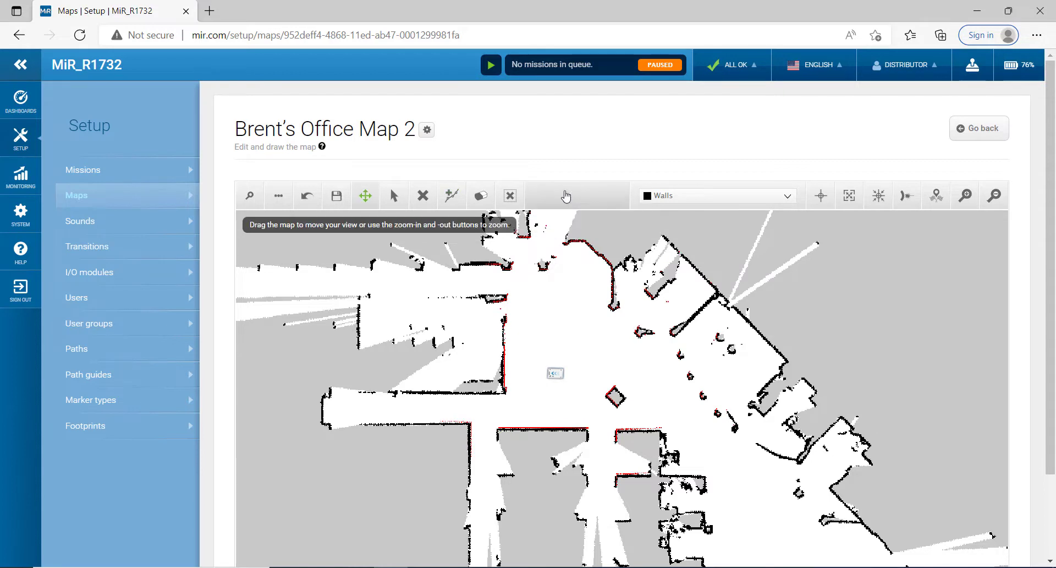
- Draw wall lines over the short horizontal wall right of the corridor opening and the vertical wall left of the robot
left_click(453, 198)
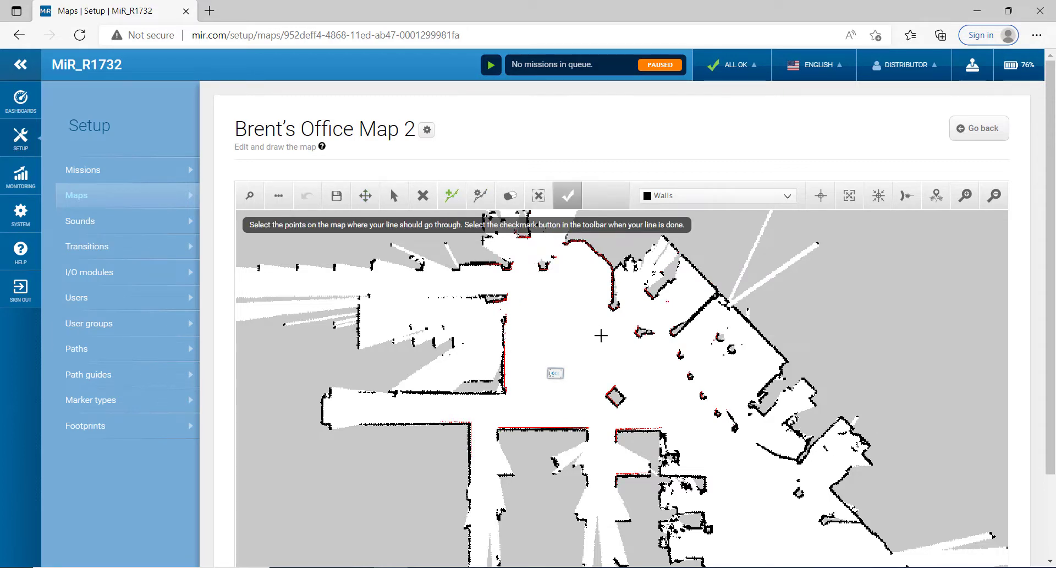
left_click(619, 430)
left_click(569, 198)
left_click(453, 196)
left_click(508, 393)
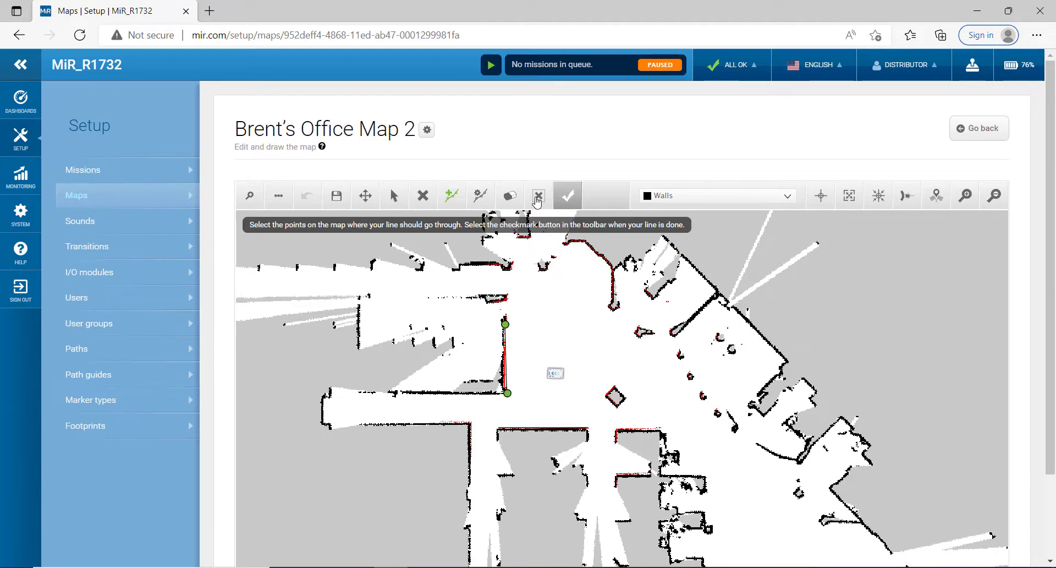
left_click(569, 199)
- Draw a wall line over the diagonal wall at the lower edge of the large open area in the map's southeast
right_click(607, 318)
left_click(587, 353)
left_click_drag(563, 327, 476, 269)
left_click_drag(603, 382, 633, 436)
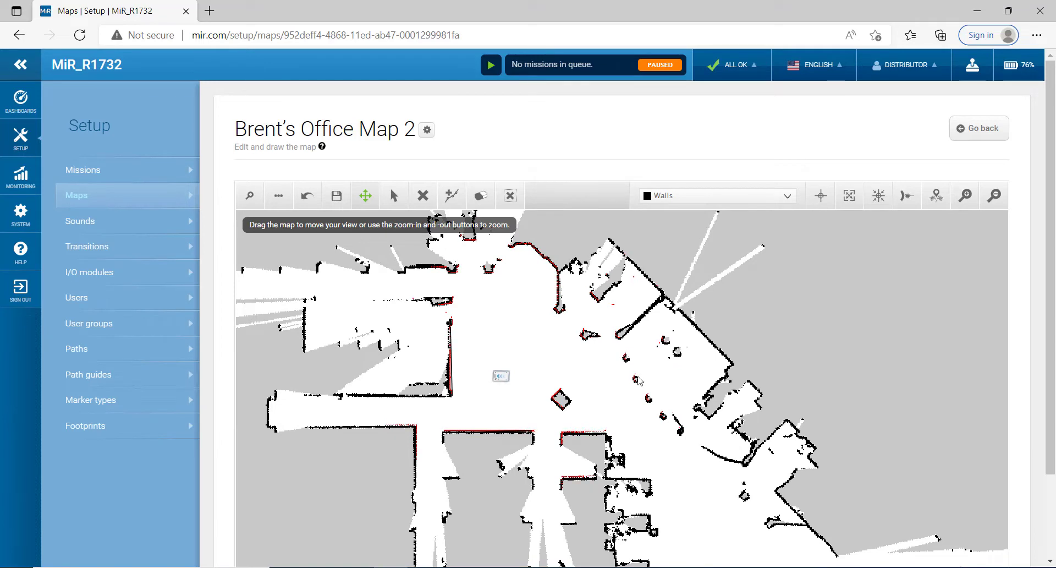
left_click_drag(731, 502, 655, 350)
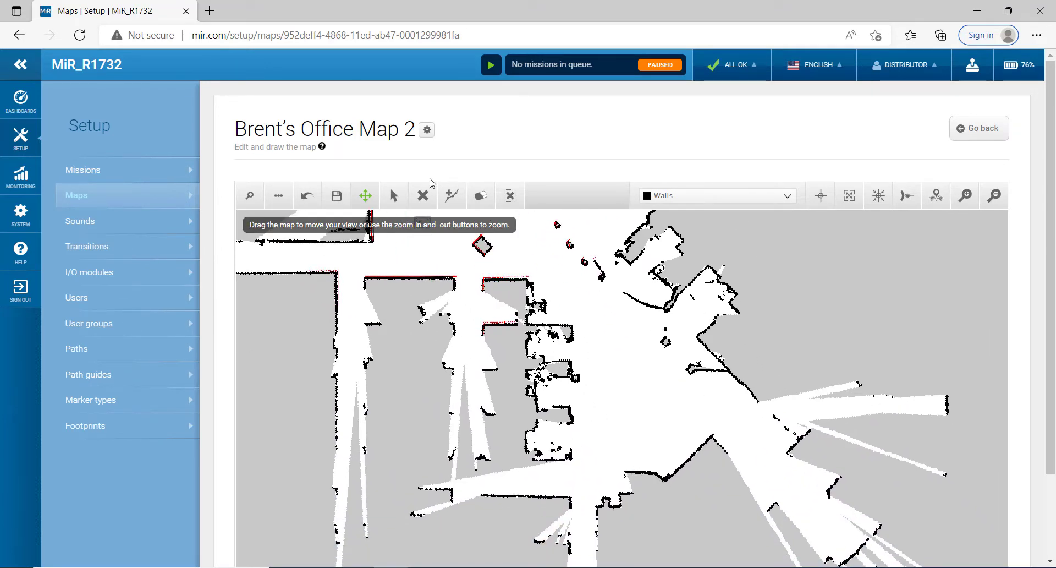
left_click(456, 197)
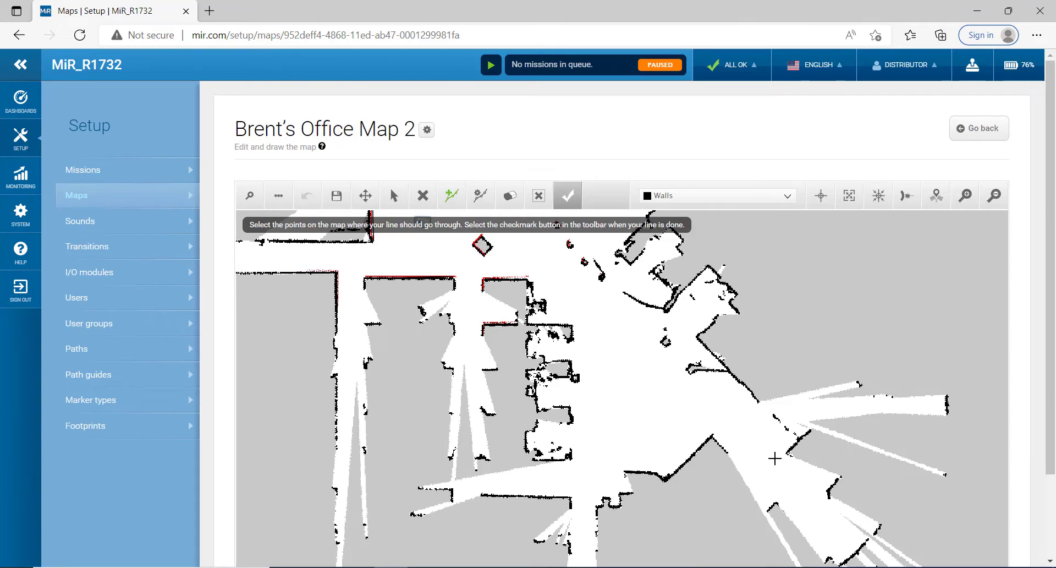
left_click(711, 438)
left_click(664, 480)
left_click(567, 195)
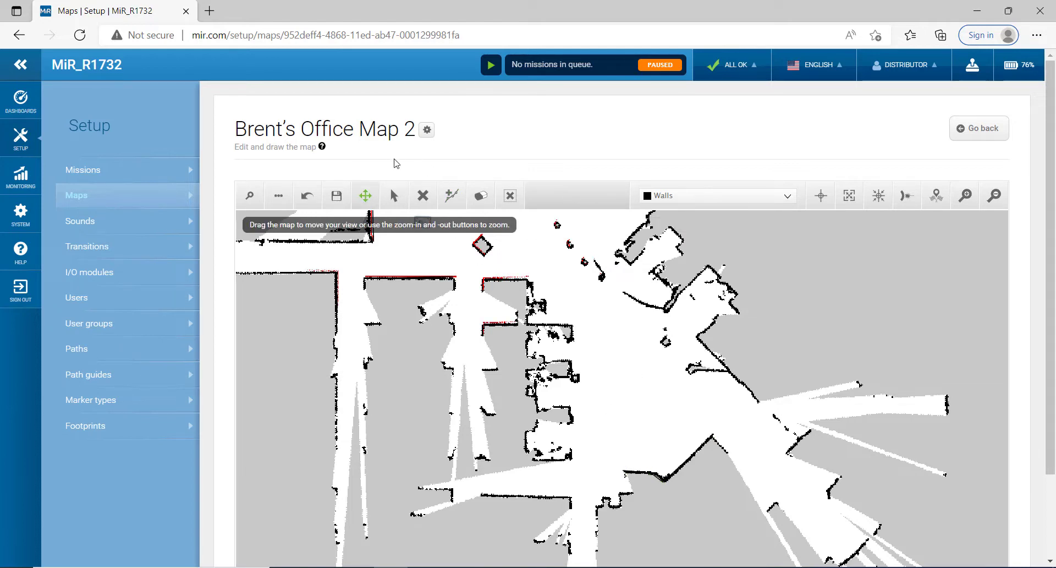
- Draw a wall line over the lower end of the diagonal wall on the open area's northeast side
left_click(452, 196)
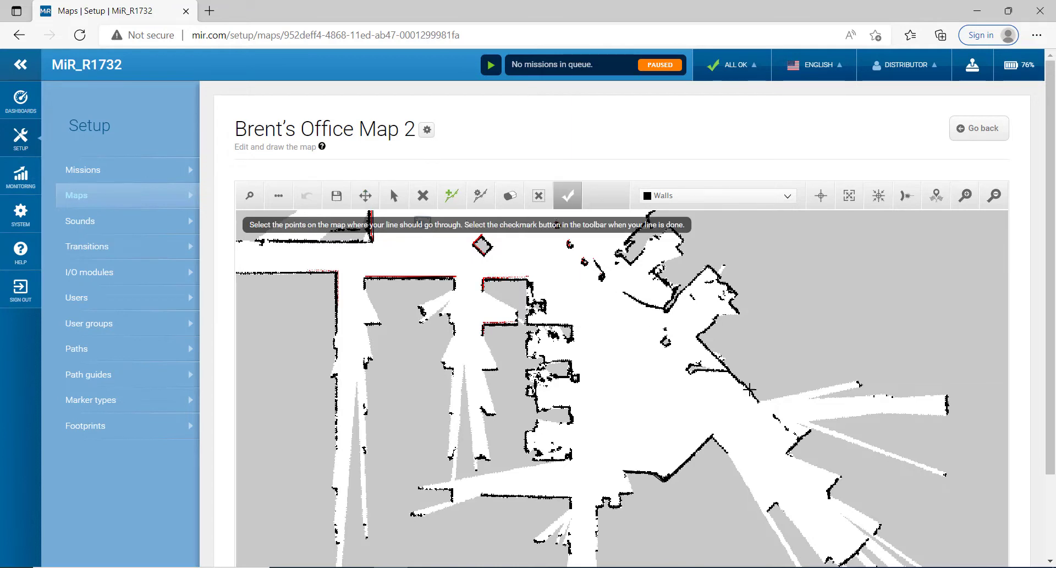
left_click(727, 370)
left_click(758, 403)
left_click(568, 196)
- Draw a four-cornered forbidden zone over the upper part of the rooms south of the robot, starting at the west corridor's lower wall
left_click_drag(770, 272, 899, 397)
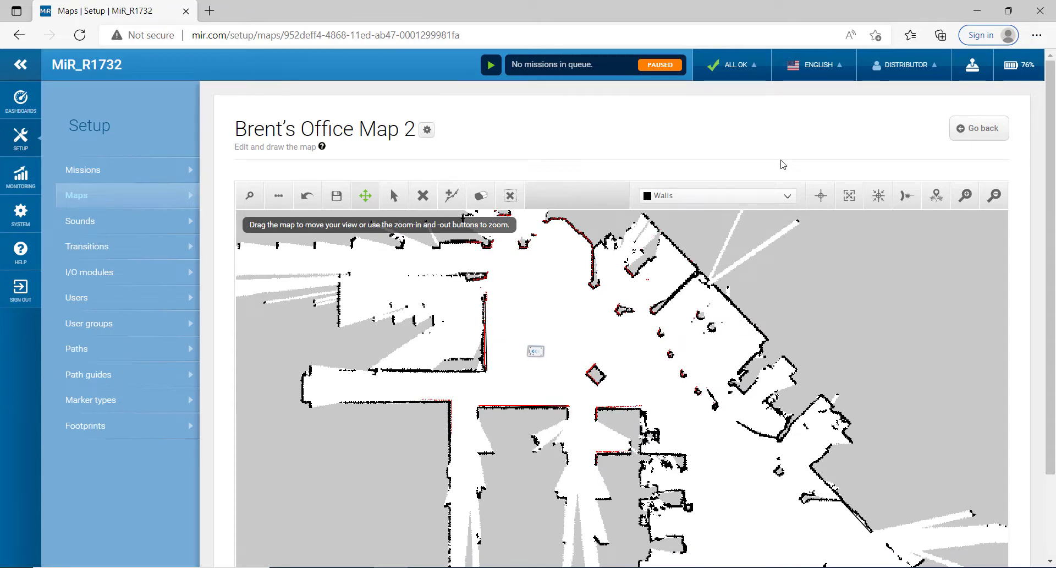
left_click(788, 201)
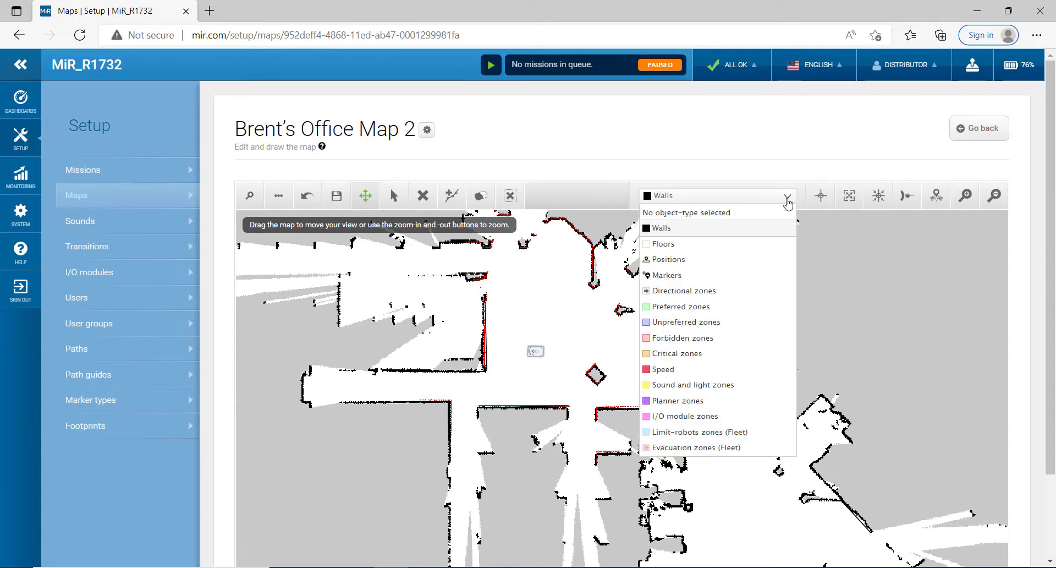
left_click(681, 338)
right_click(876, 303)
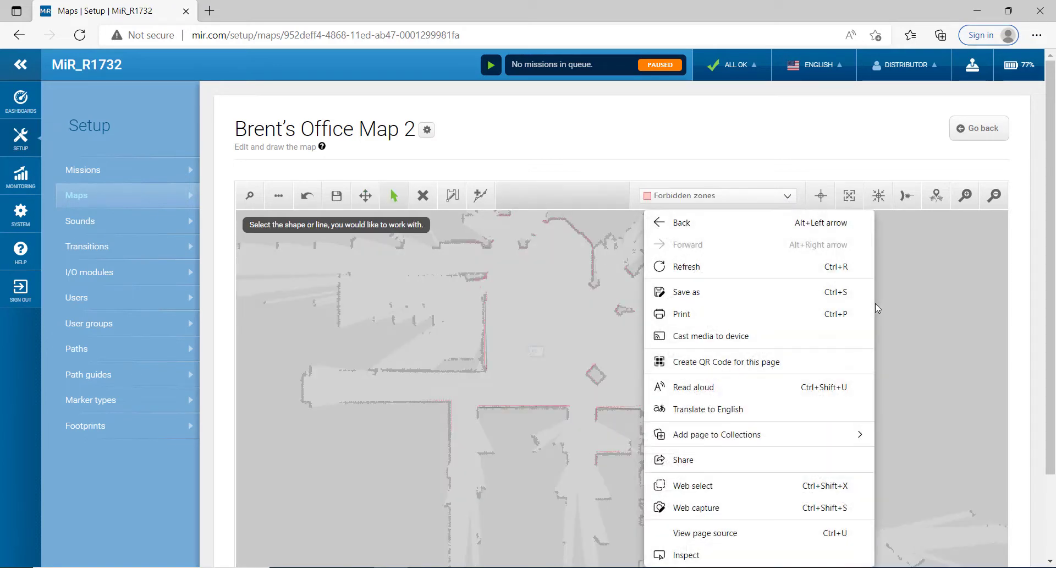
left_click(942, 371)
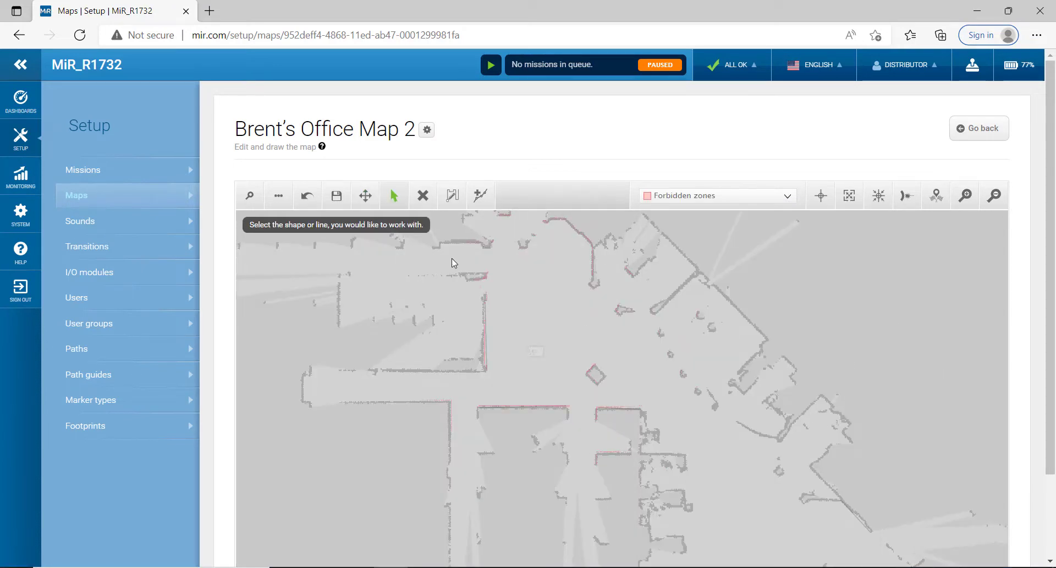
left_click(451, 196)
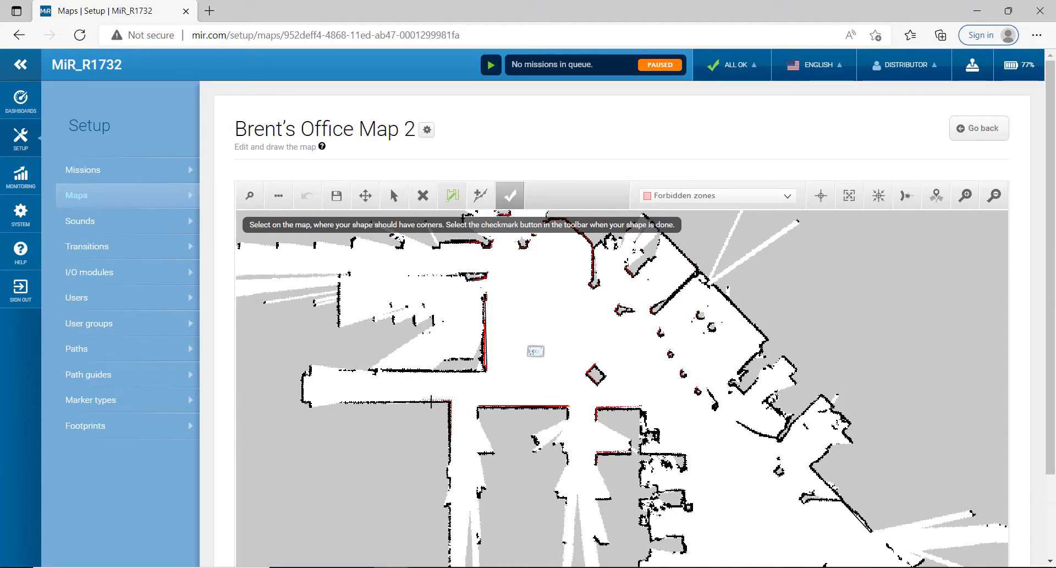
left_click(302, 403)
left_click(645, 409)
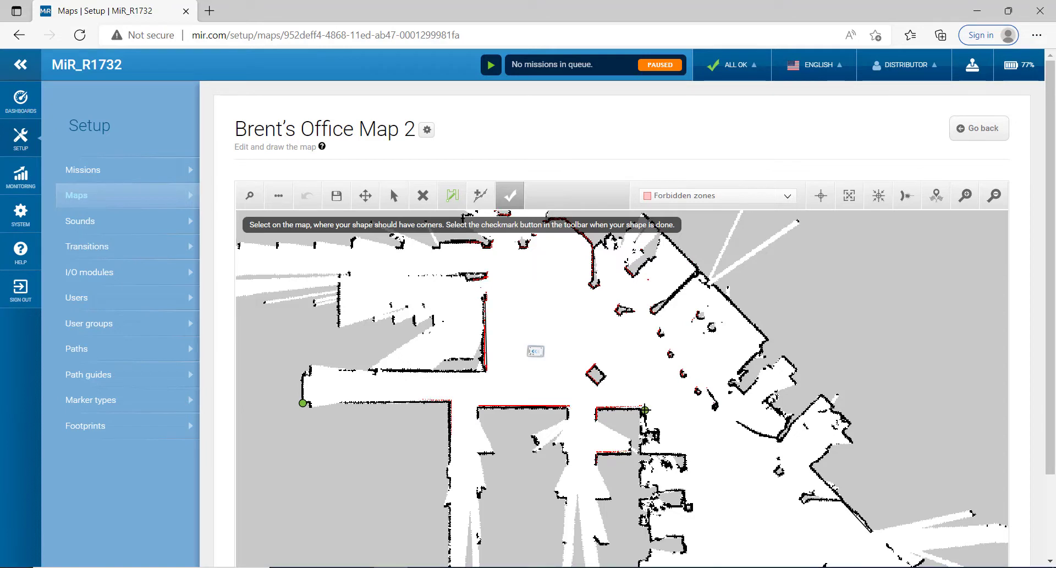
left_click(685, 457)
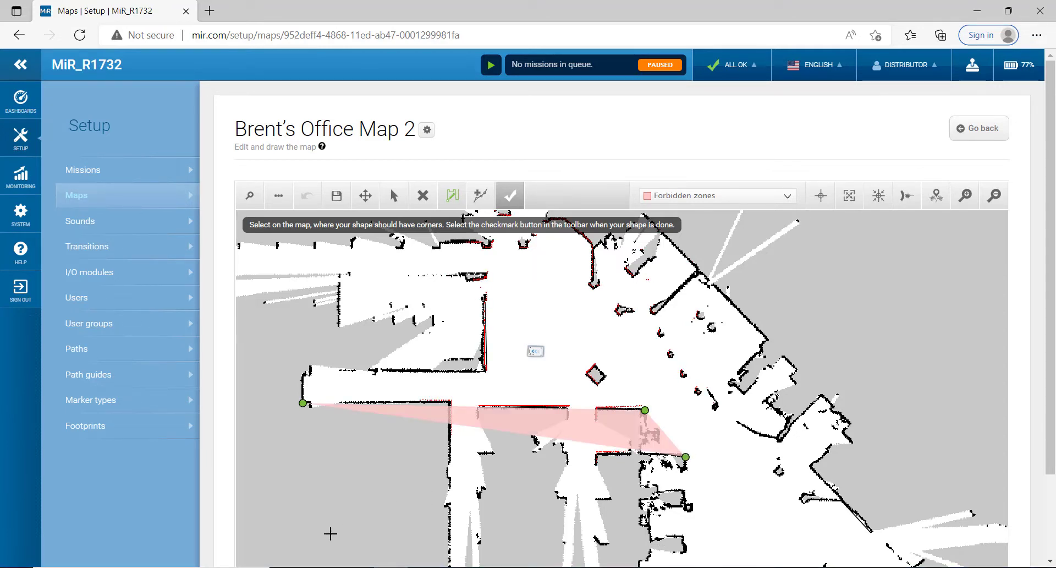
left_click(319, 522)
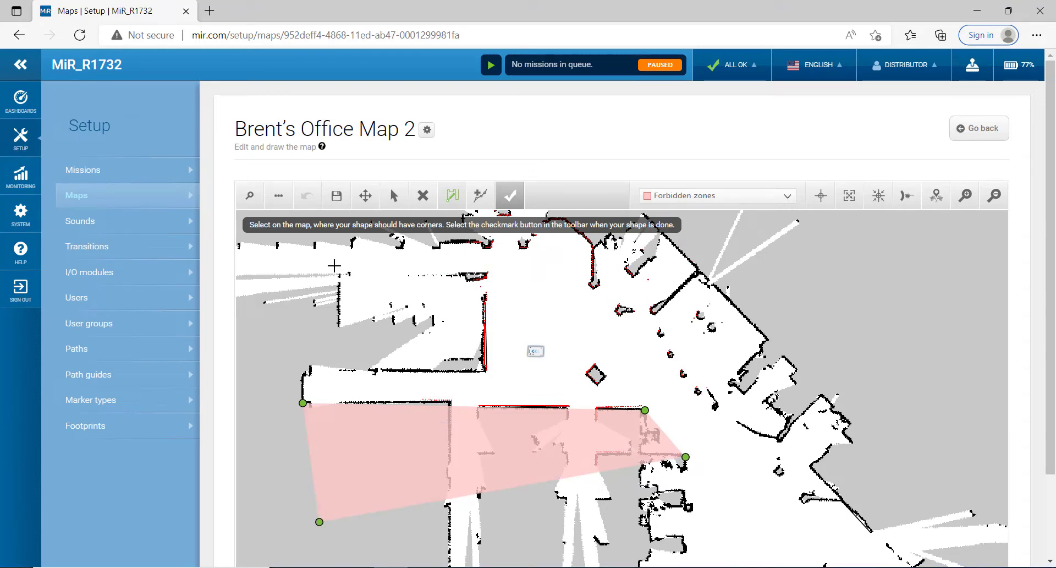
left_click(511, 195)
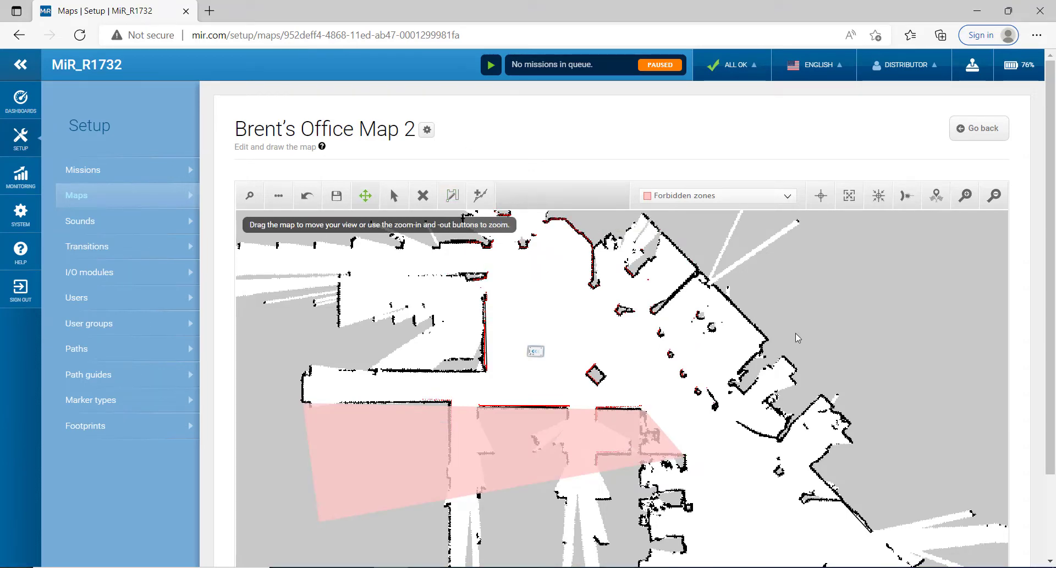
- Add a second four-cornered forbidden zone adjoining the first, covering the remaining cubicles and rooms below it
right_click(759, 308)
left_click(724, 282)
left_click_drag(796, 315, 680, 215)
left_click_drag(707, 458, 804, 431)
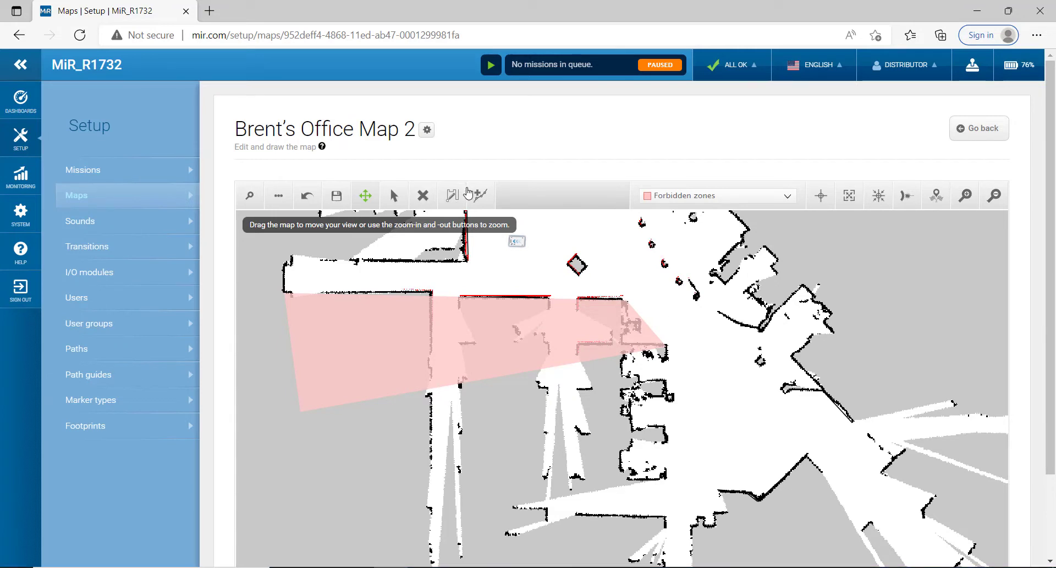
left_click(453, 198)
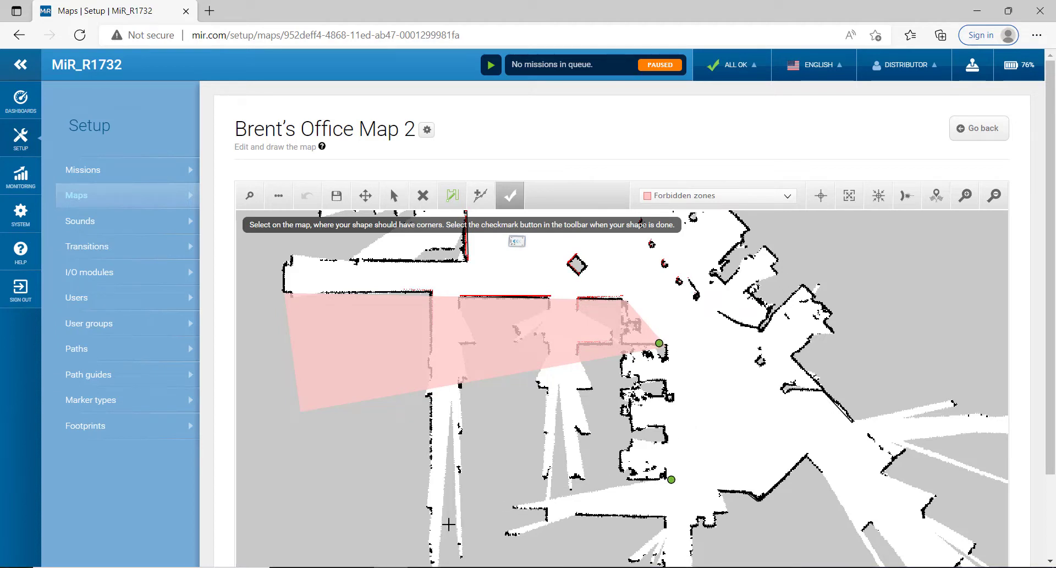
left_click(369, 530)
left_click(305, 411)
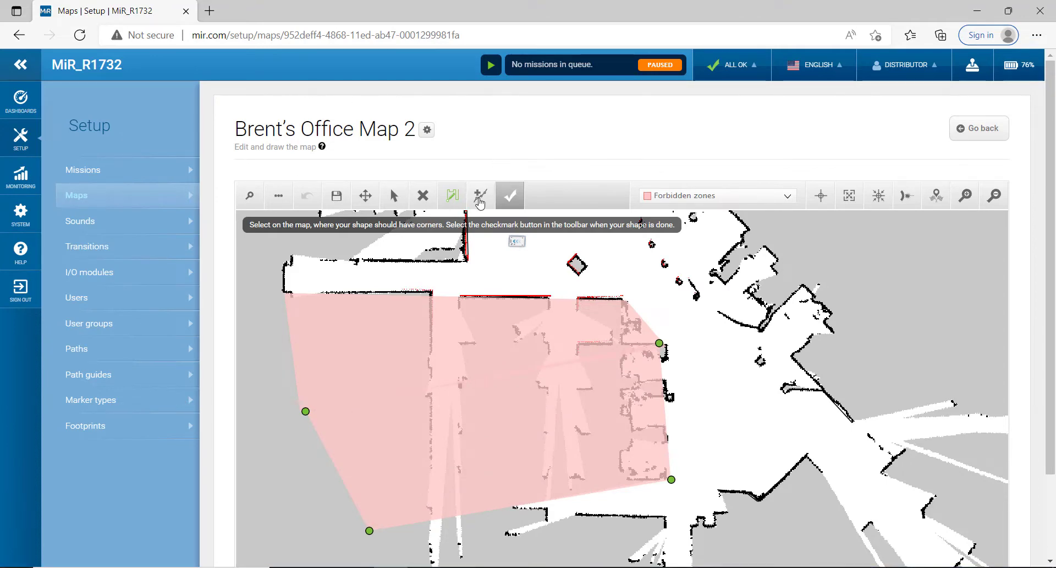
left_click(504, 198)
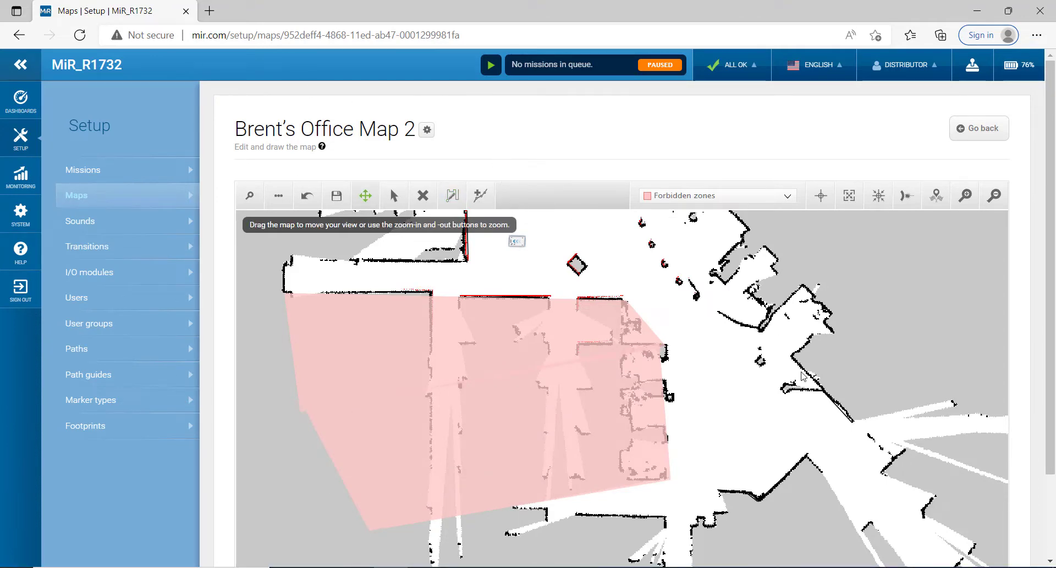
- Draw a four-cornered forbidden zone over the diagonal strip of rooms and pillars along the map's northeast side
right_click(860, 315)
left_click(900, 329)
left_click_drag(900, 329, 731, 263)
left_click_drag(794, 337, 892, 532)
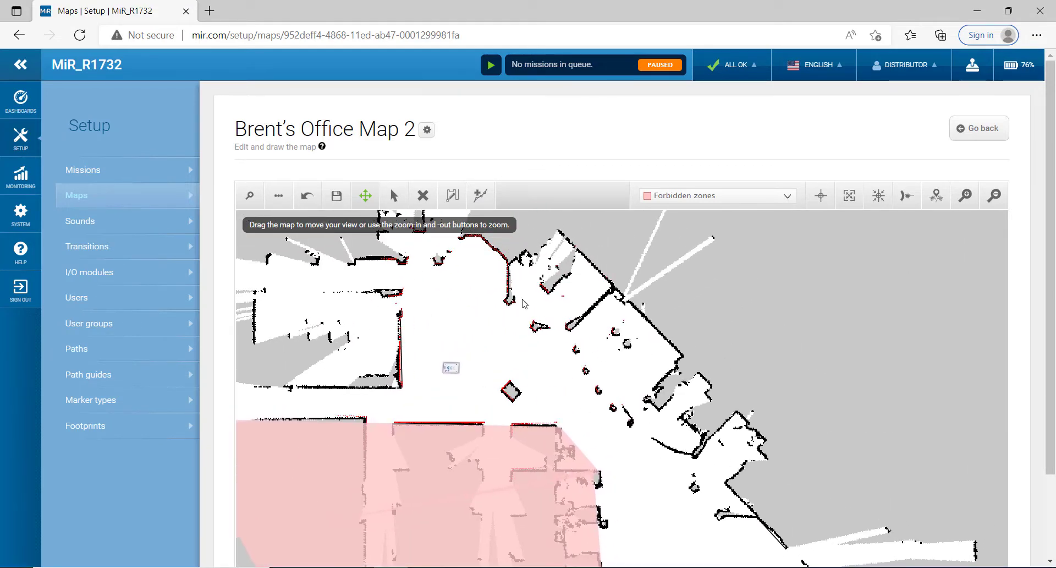
left_click(451, 201)
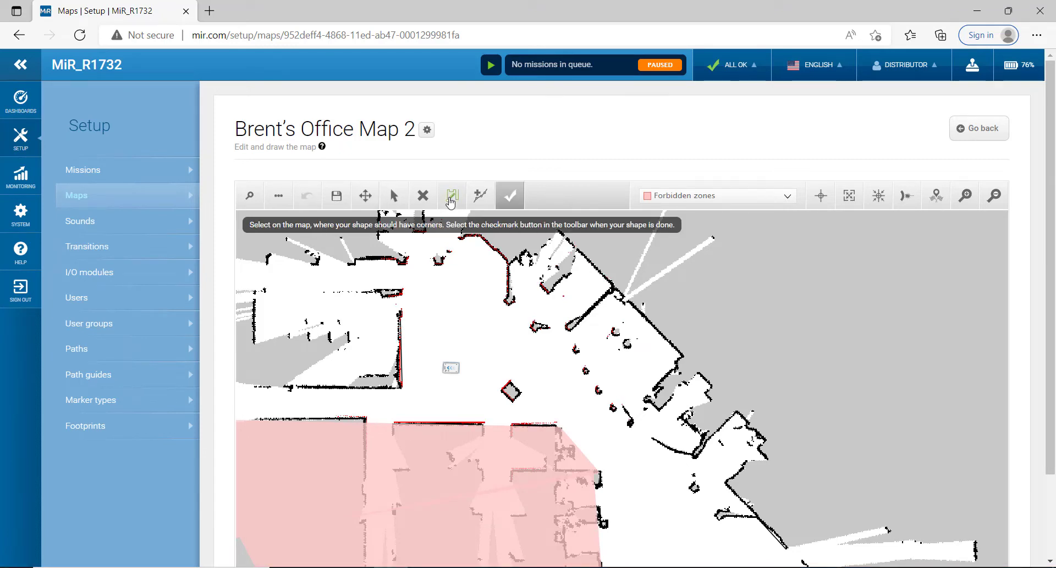
left_click(504, 301)
left_click(692, 493)
left_click(788, 439)
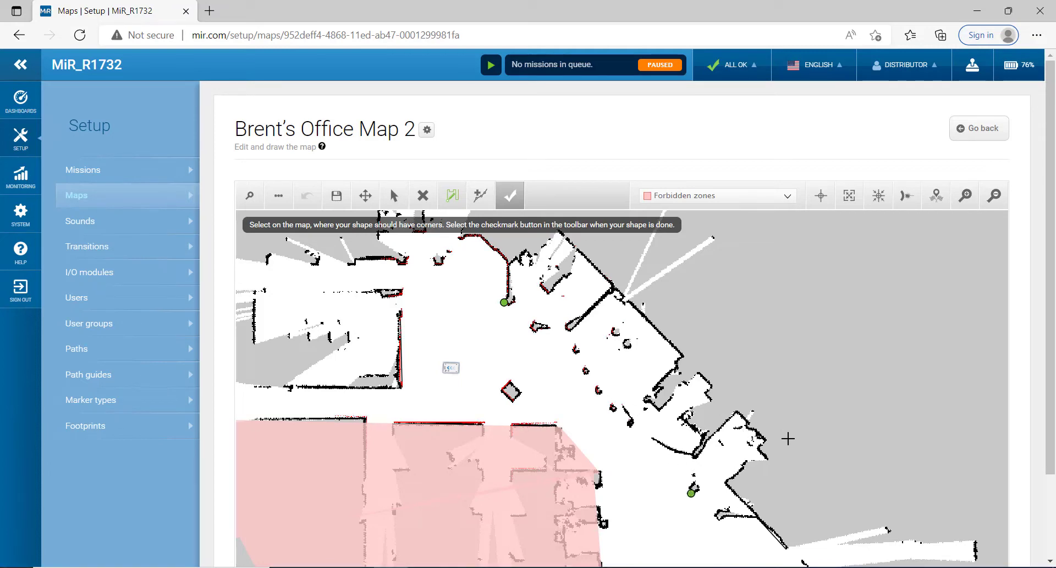
left_click(573, 242)
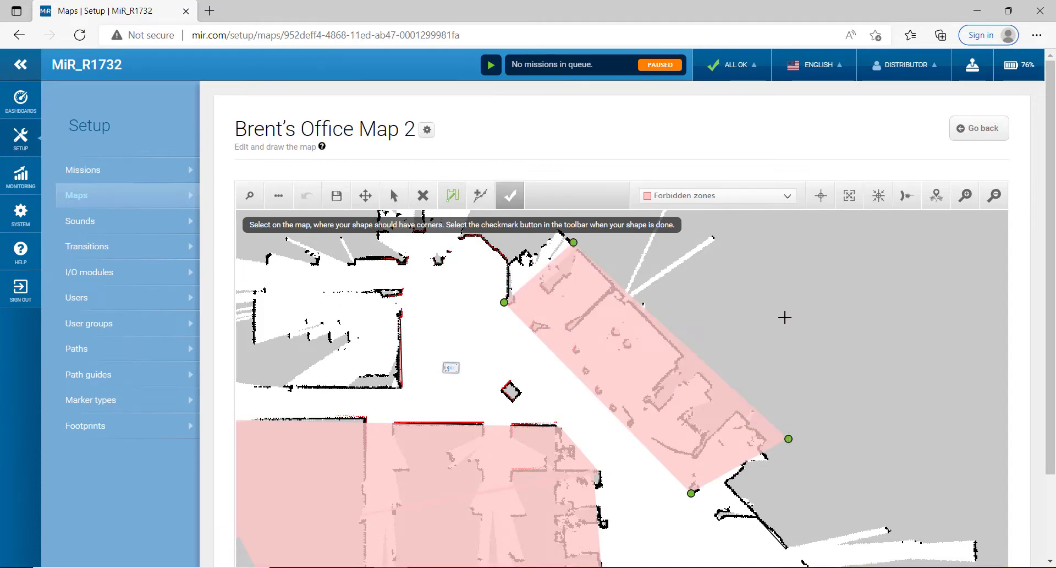
left_click(510, 195)
- Draw a four-cornered forbidden zone over the rooms and corridor west of the robot, down to the top edge of the southern zone
left_click_drag(852, 369, 805, 309)
mouse_move(801, 385)
left_mouse_down()
mouse_move(799, 347)
mouse_move(849, 366)
left_mouse_up()
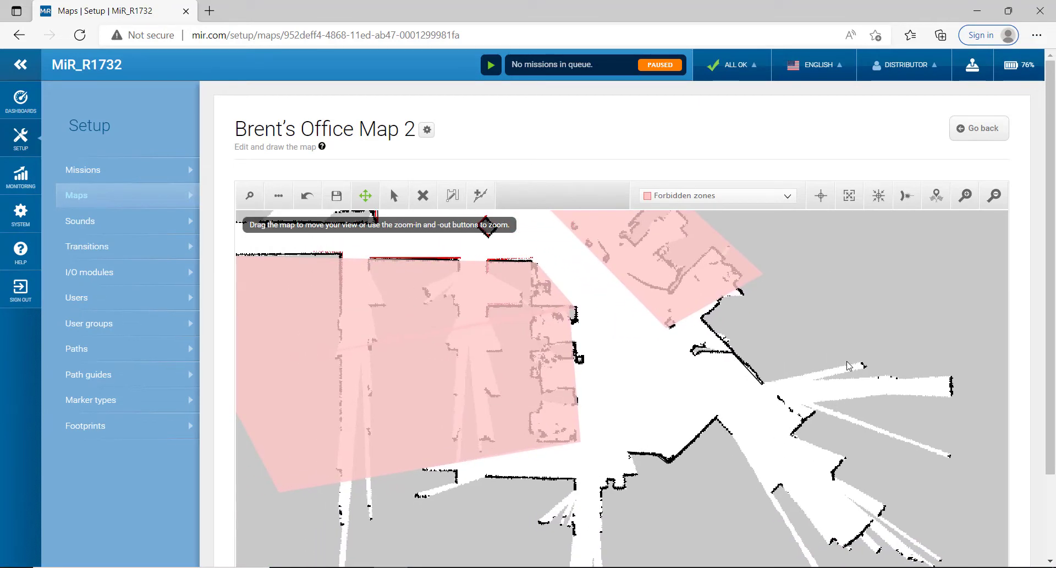
mouse_move(682, 347)
left_mouse_down()
mouse_move(788, 367)
mouse_move(789, 422)
left_mouse_up()
mouse_move(905, 273)
left_mouse_down()
mouse_move(894, 404)
mouse_move(894, 365)
left_mouse_up()
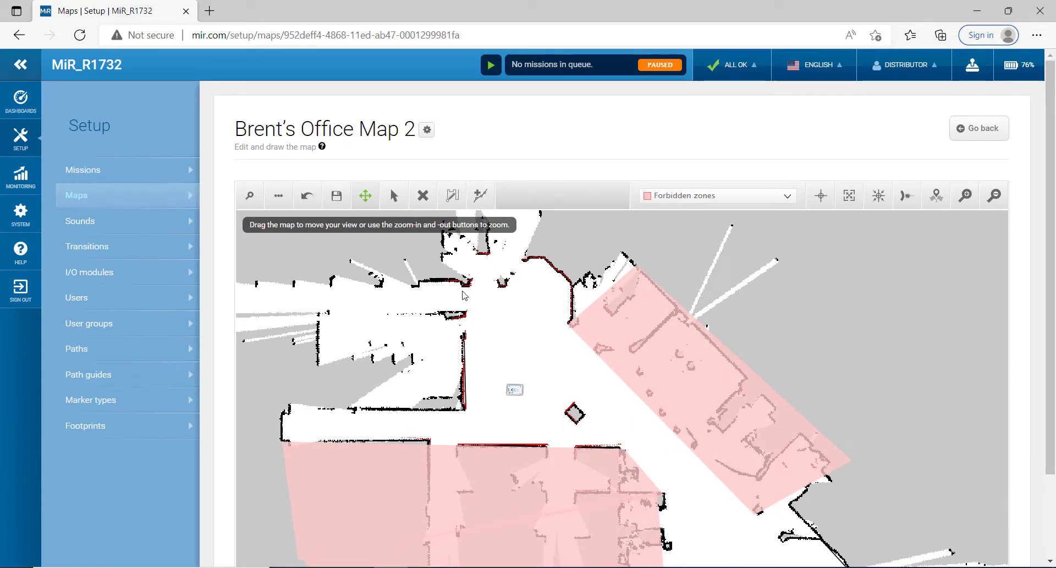
left_click(451, 195)
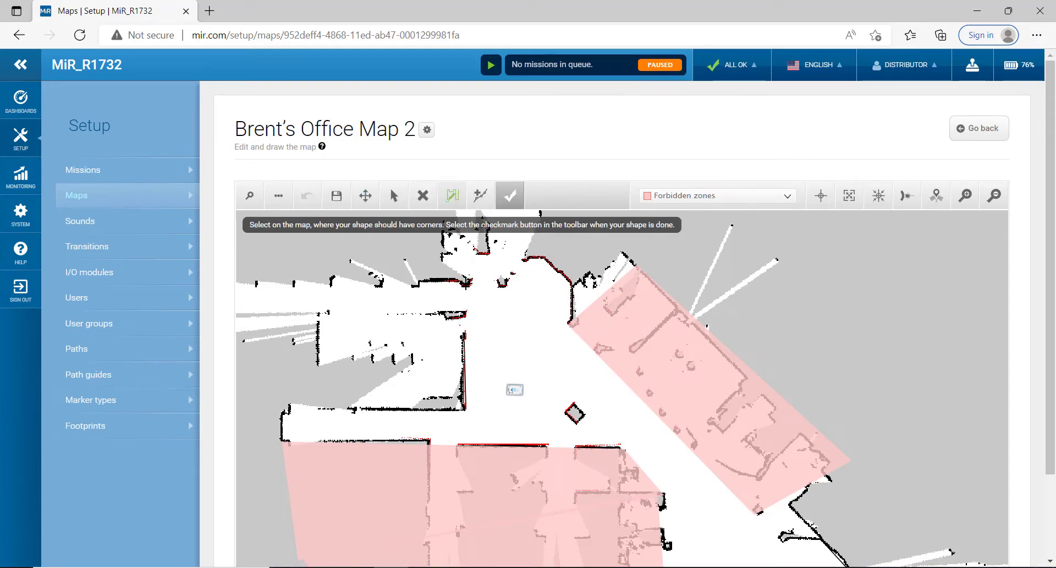
left_click(463, 447)
left_click(283, 444)
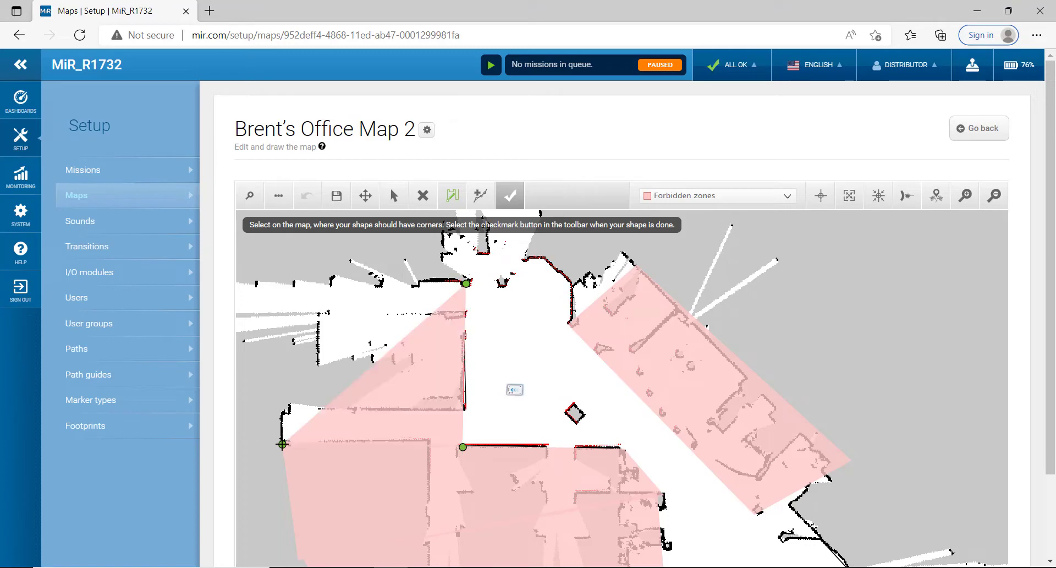
left_click(295, 266)
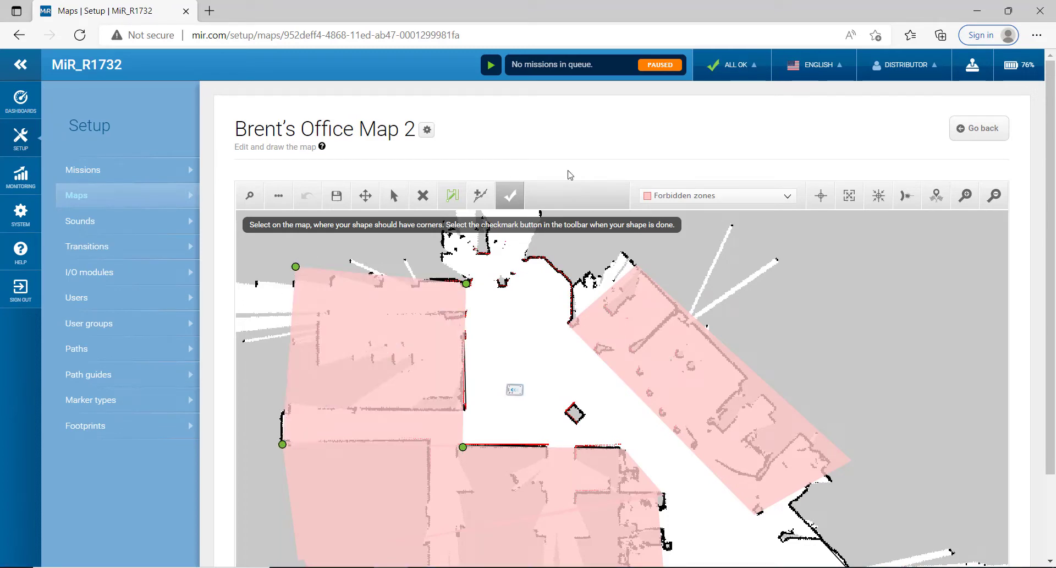
left_click(510, 196)
- Draw a four-cornered forbidden zone across the rooms north of the robot, closing the gap between the western and northeastern zones
left_click_drag(827, 307, 807, 371)
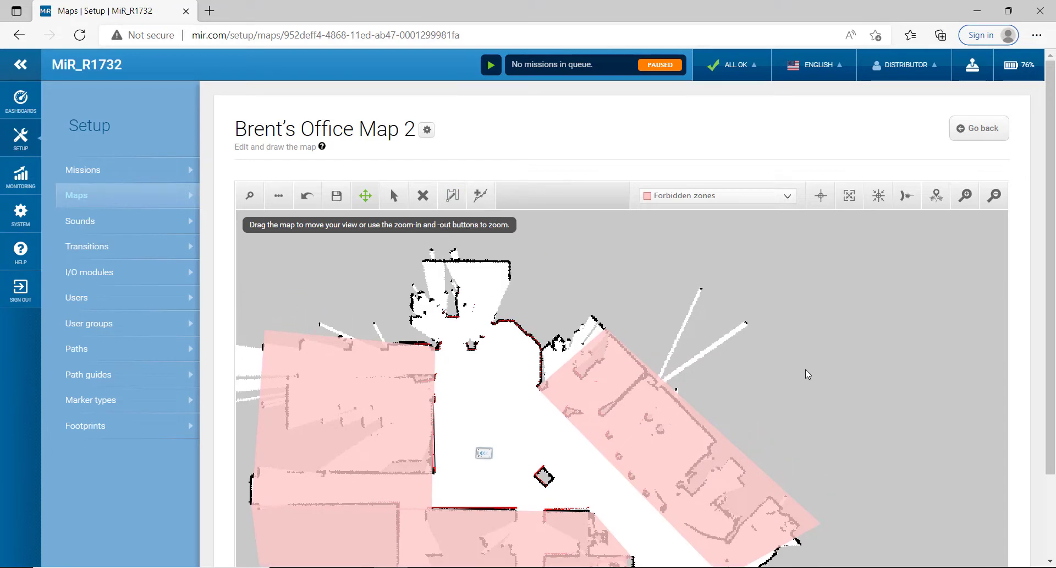
left_click(453, 197)
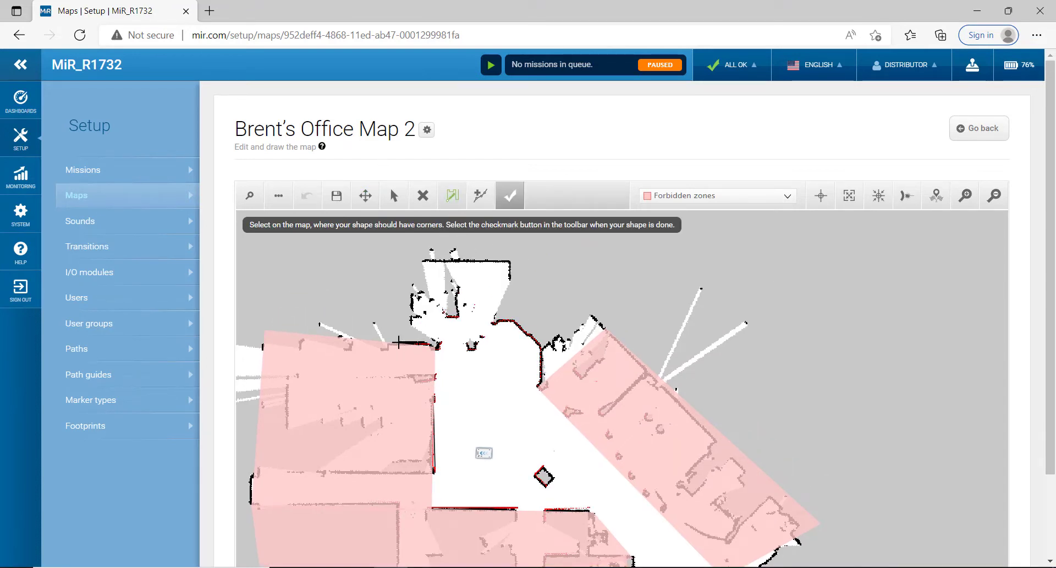
left_click(539, 387)
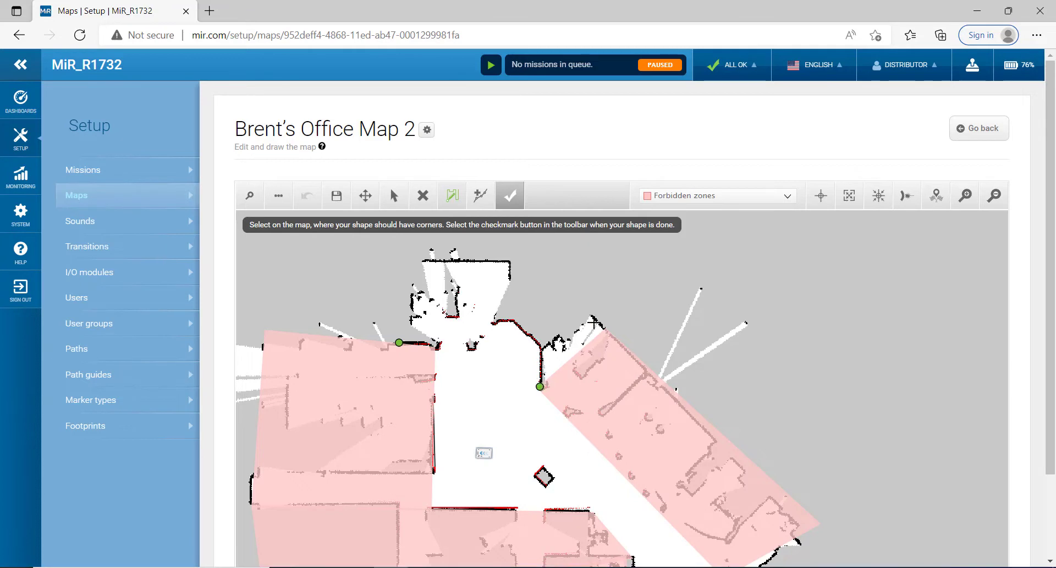
left_click(642, 296)
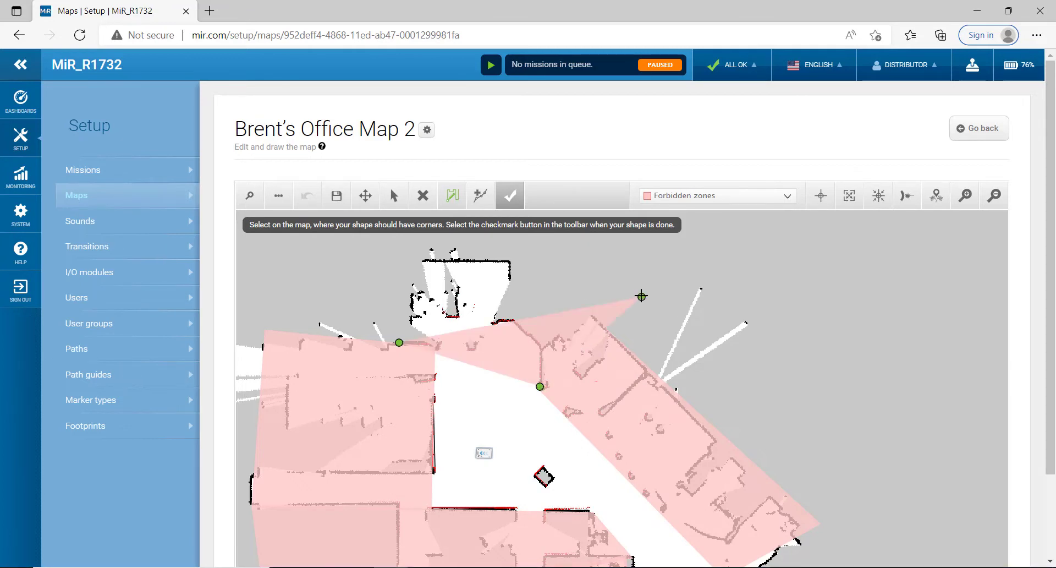
left_click(399, 248)
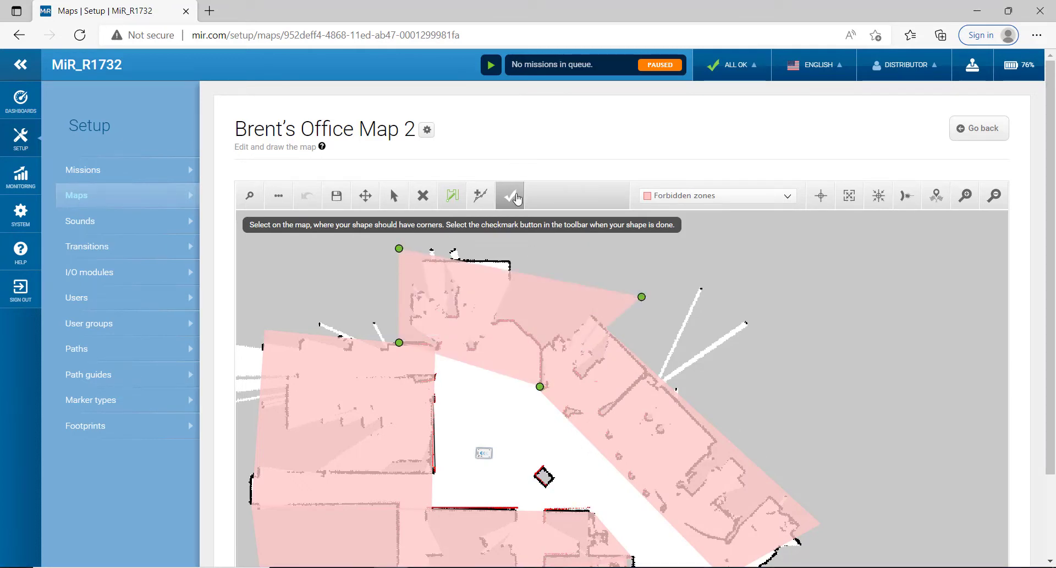
left_click(518, 198)
- Save the map and reload it so the robot uses the latest changes
left_click_drag(783, 374, 704, 226)
left_click_drag(867, 315, 884, 397)
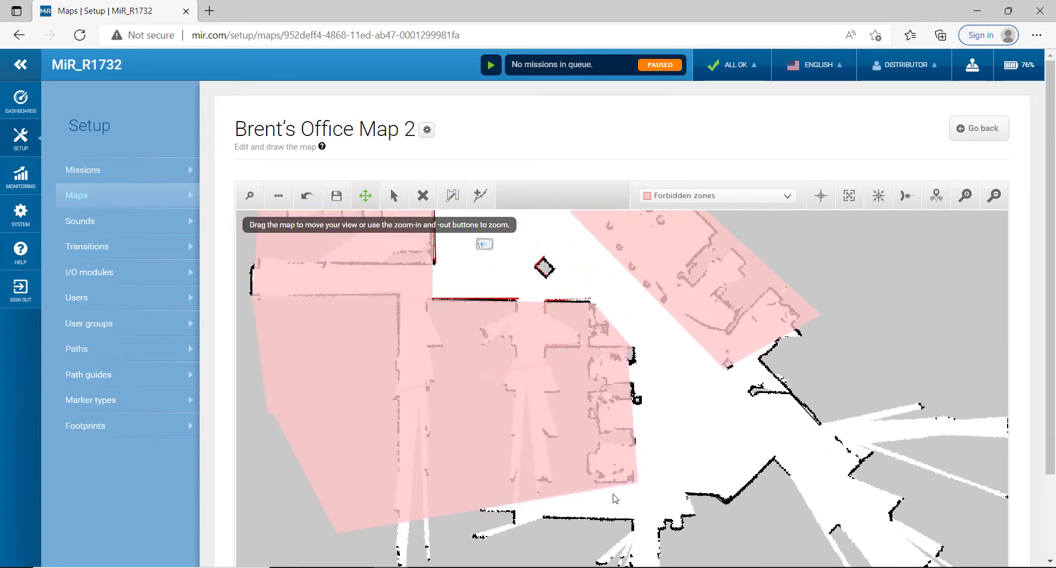
left_click_drag(886, 318, 970, 390)
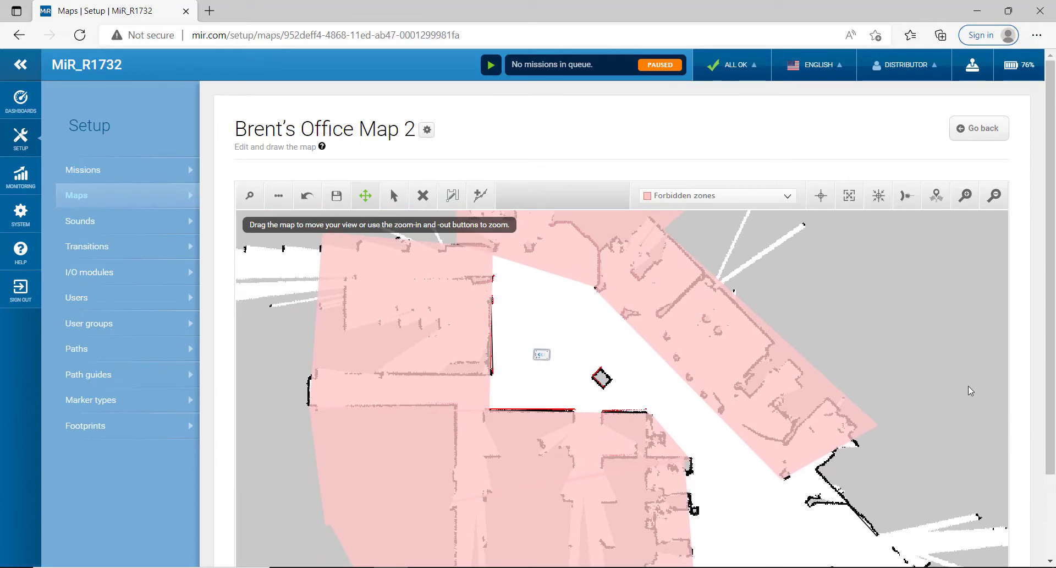
left_click(336, 196)
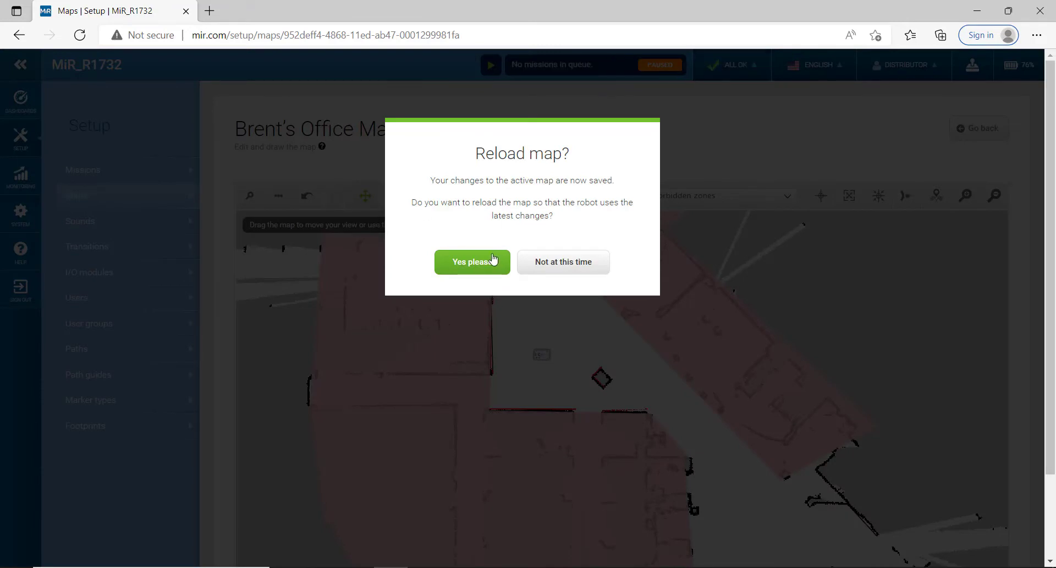
left_click(486, 267)
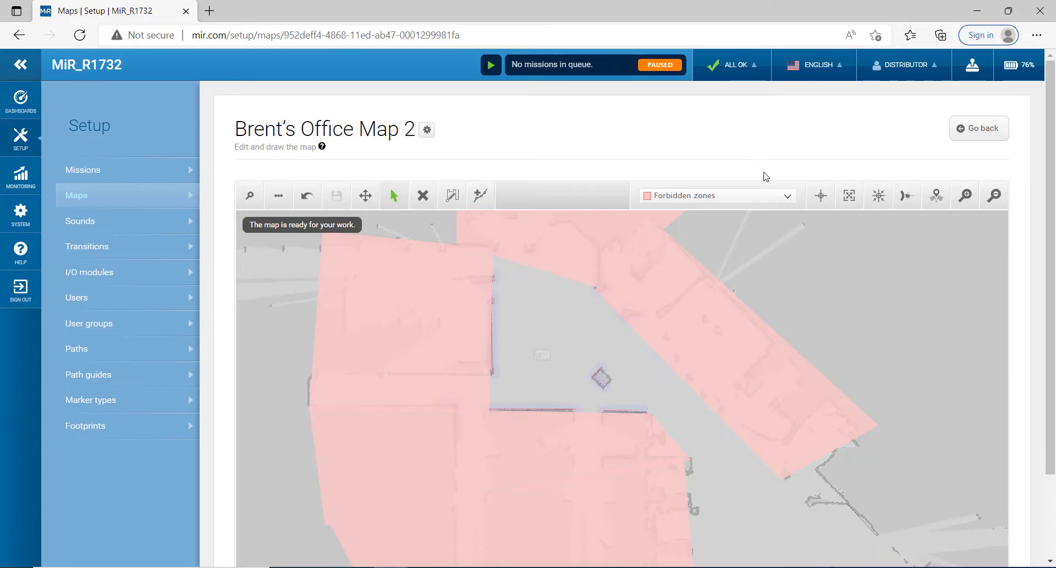
- Create a robot position named "Position 1" just north of the robot at about X 22.8 m, Y 30.9 m, oriented about 98°
left_click(790, 199)
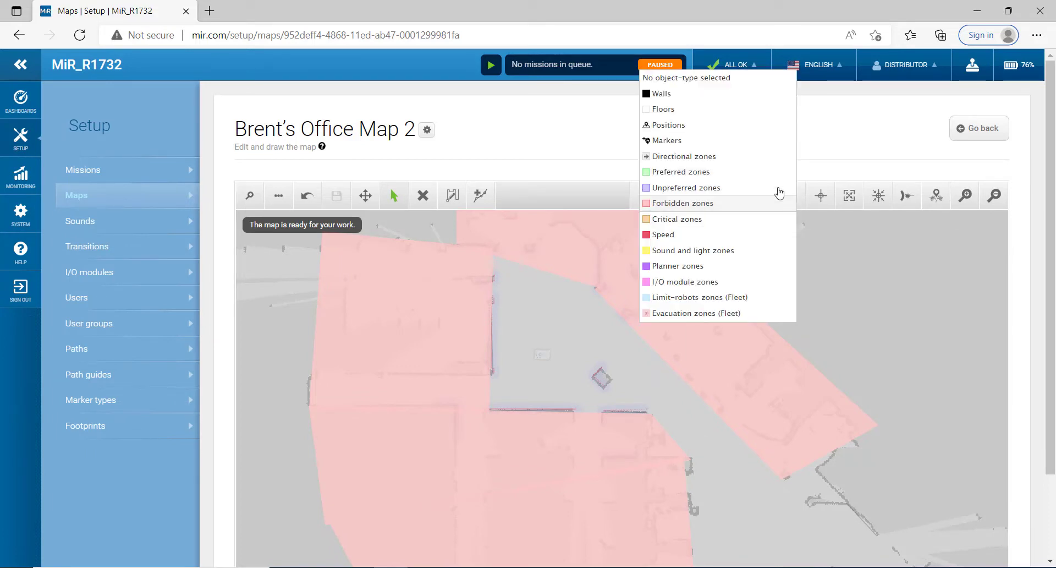
left_click(691, 128)
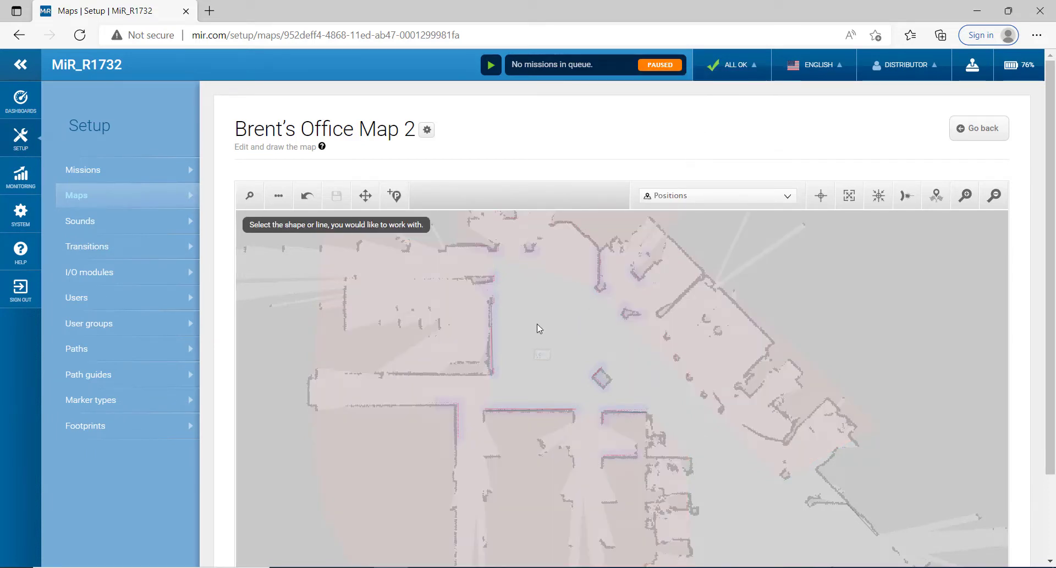
left_click(396, 197)
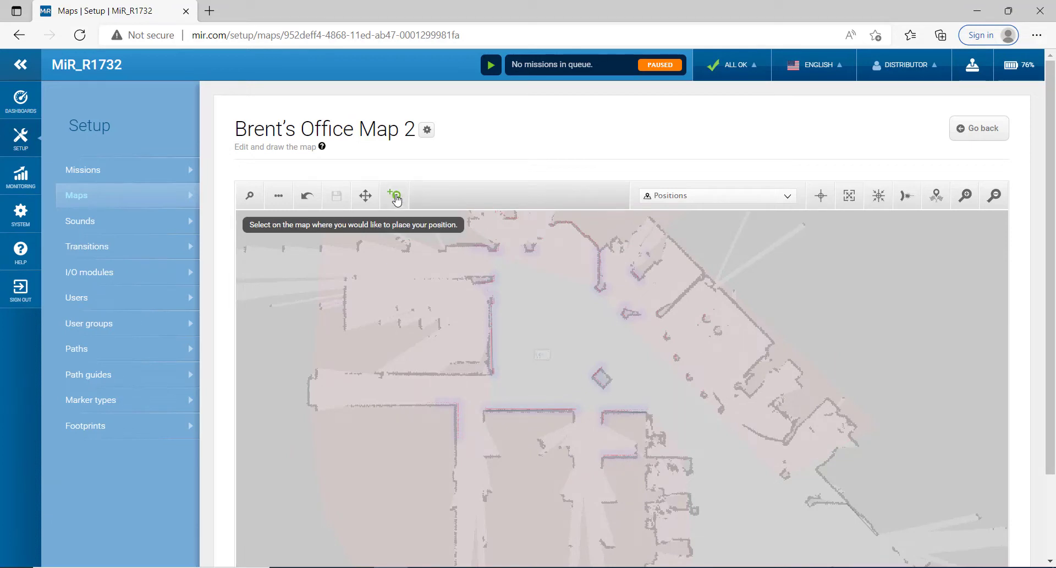
left_click(547, 318)
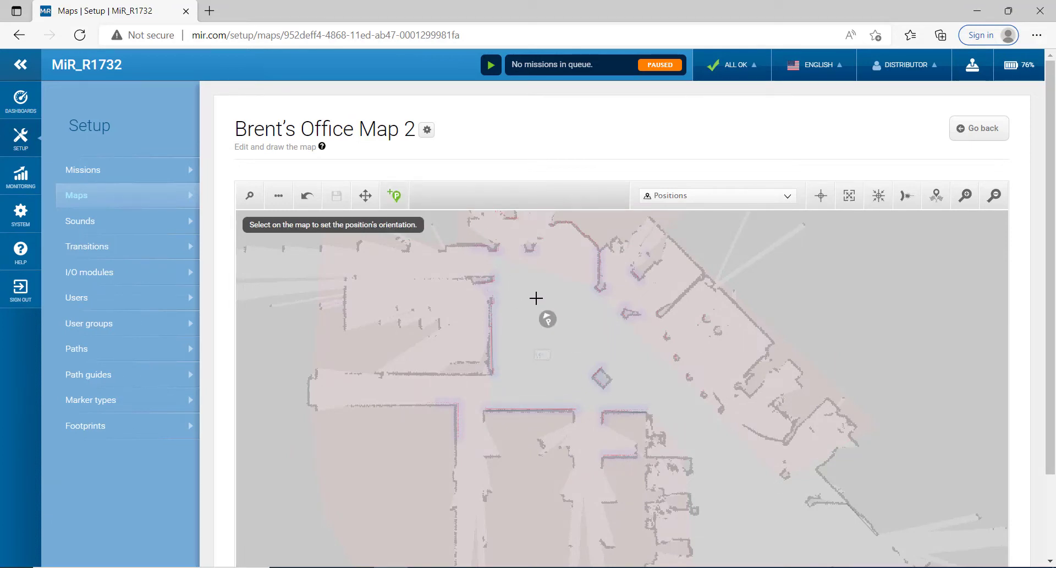
left_click(545, 299)
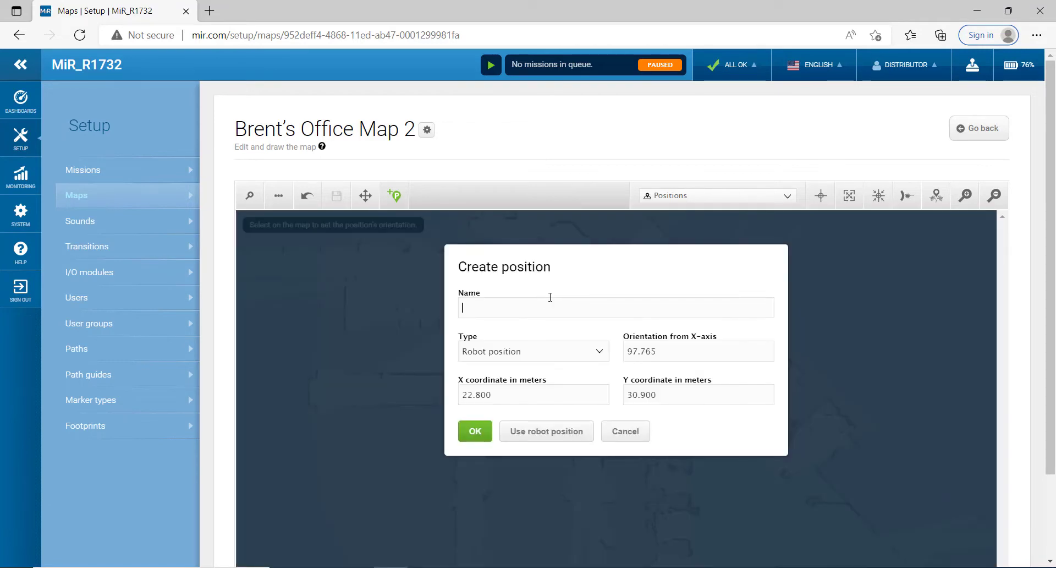
type("Po")
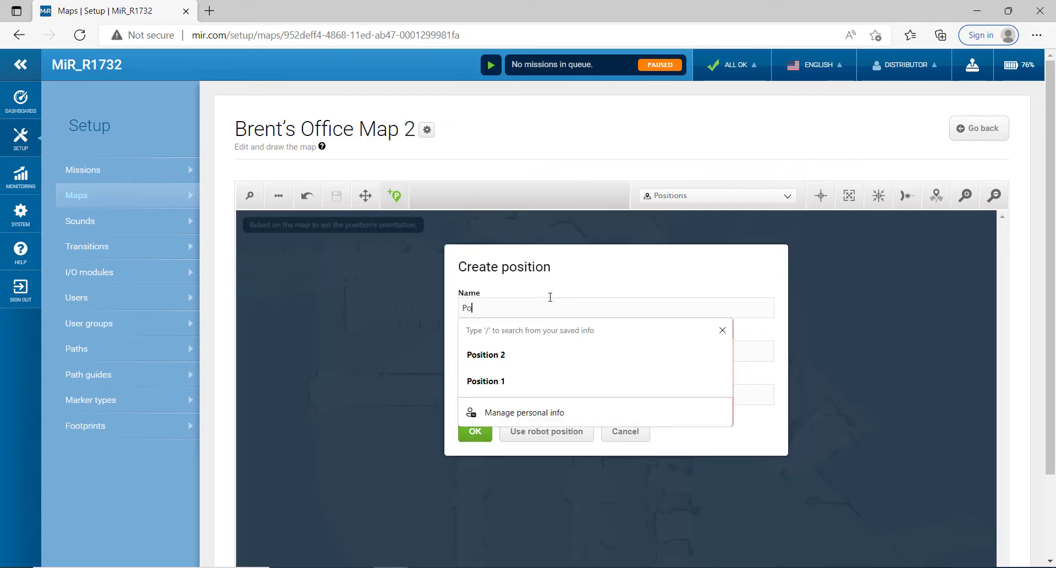
type("sition")
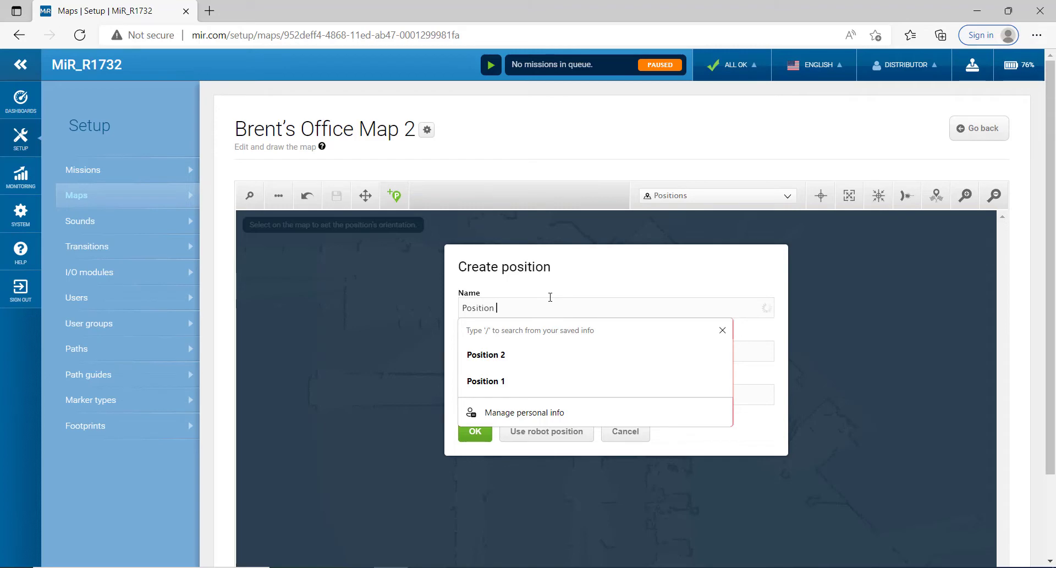
type(" 2")
key("Return")
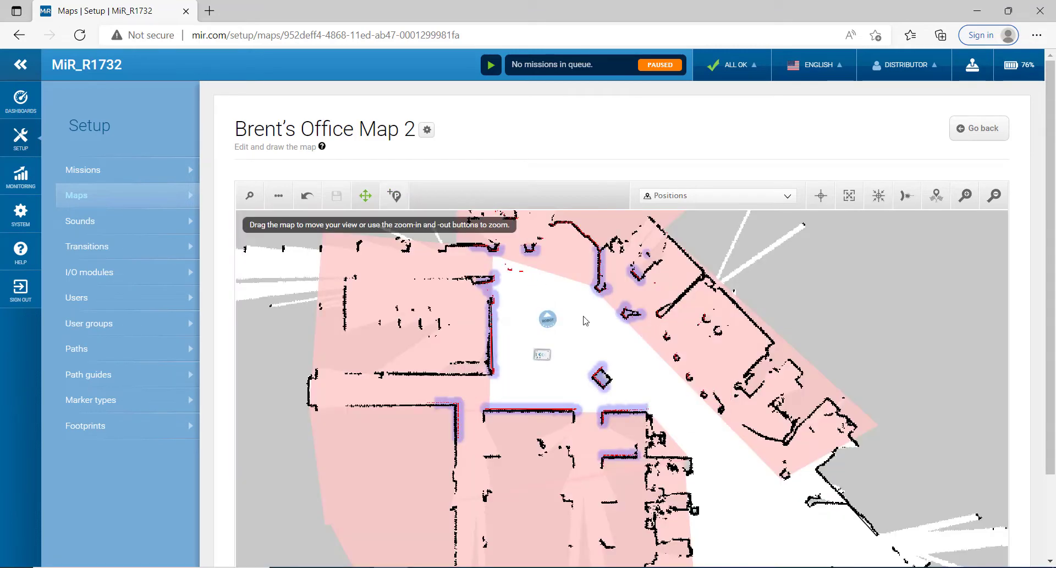
- Create a robot position named "Position 2" in the southeastern open area at about X 34.75 m, Y 18.8 m, oriented about -35.5°
left_click_drag(727, 465, 649, 366)
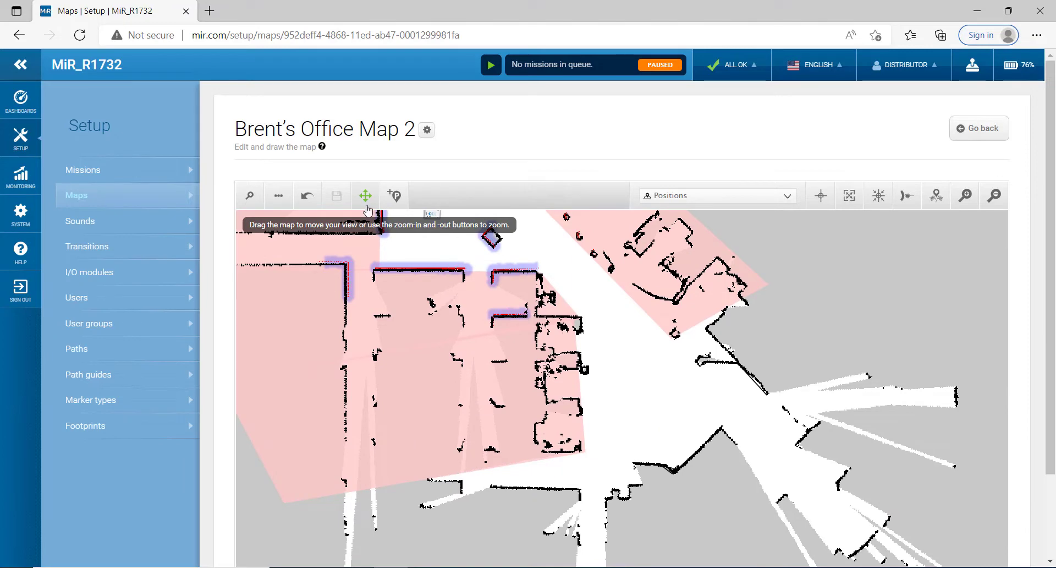
left_click(396, 196)
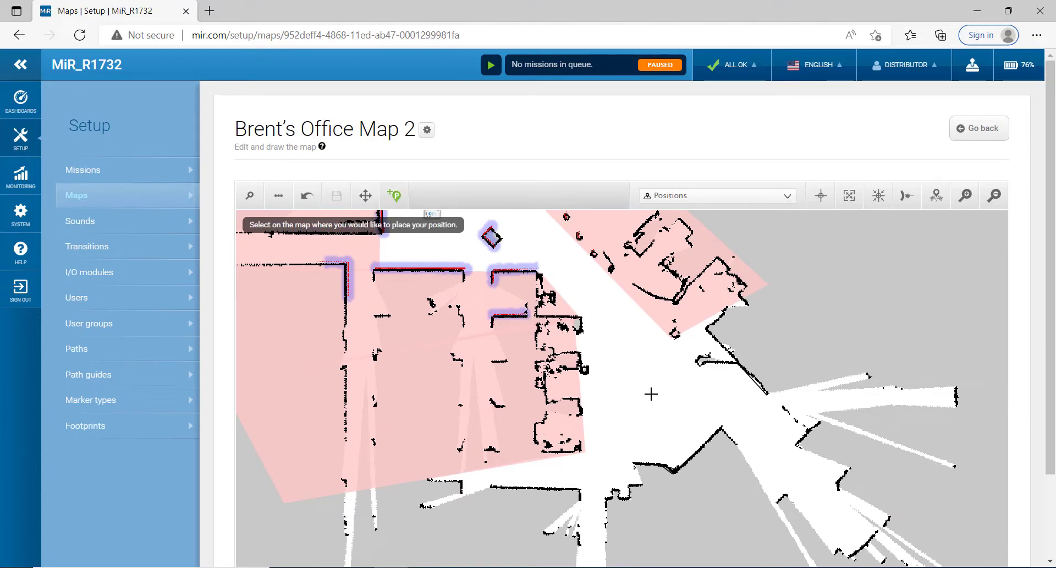
left_click(651, 393)
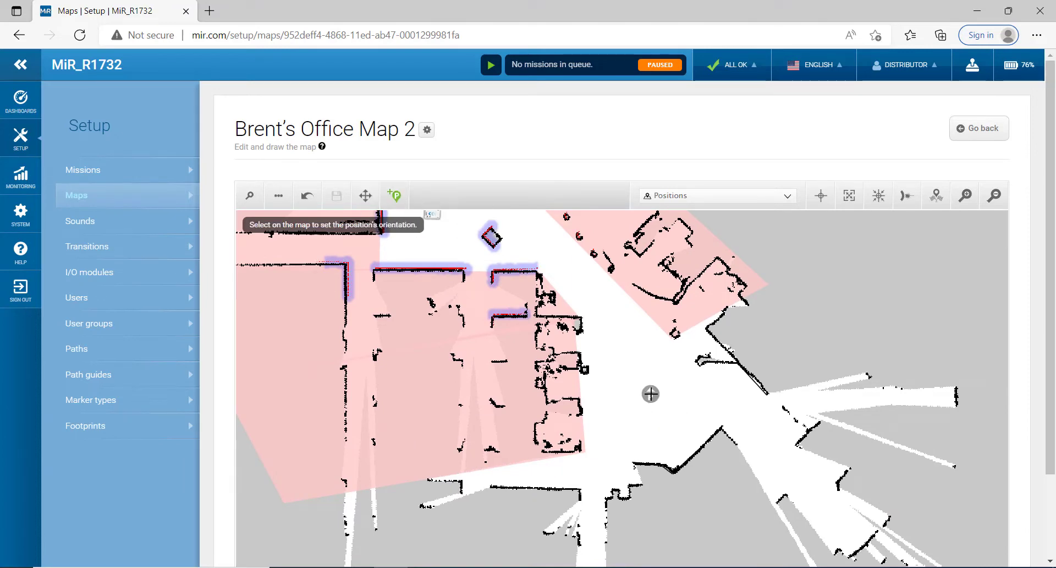
left_click(682, 416)
type("Po")
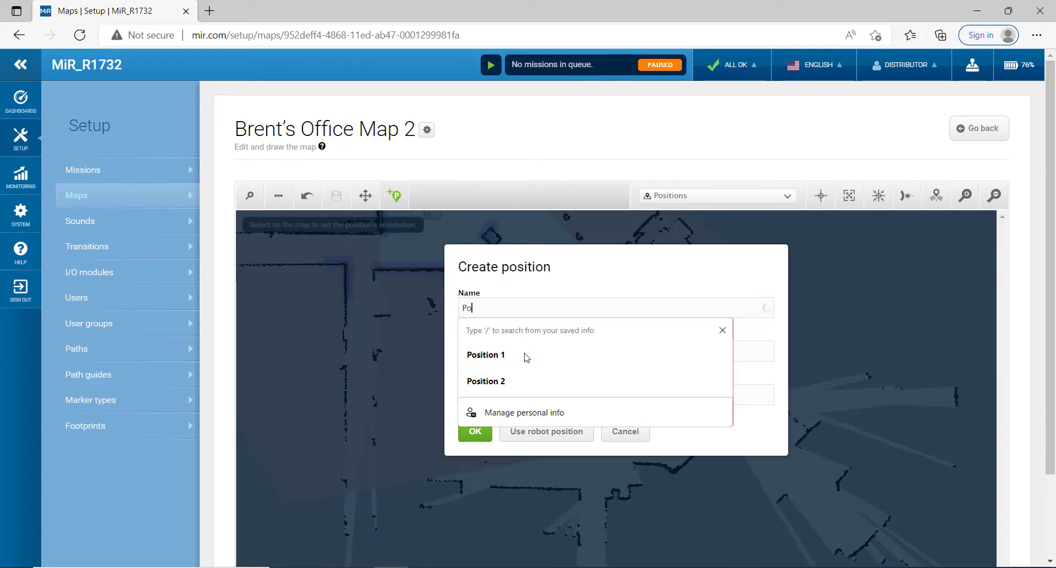
type("sition 2")
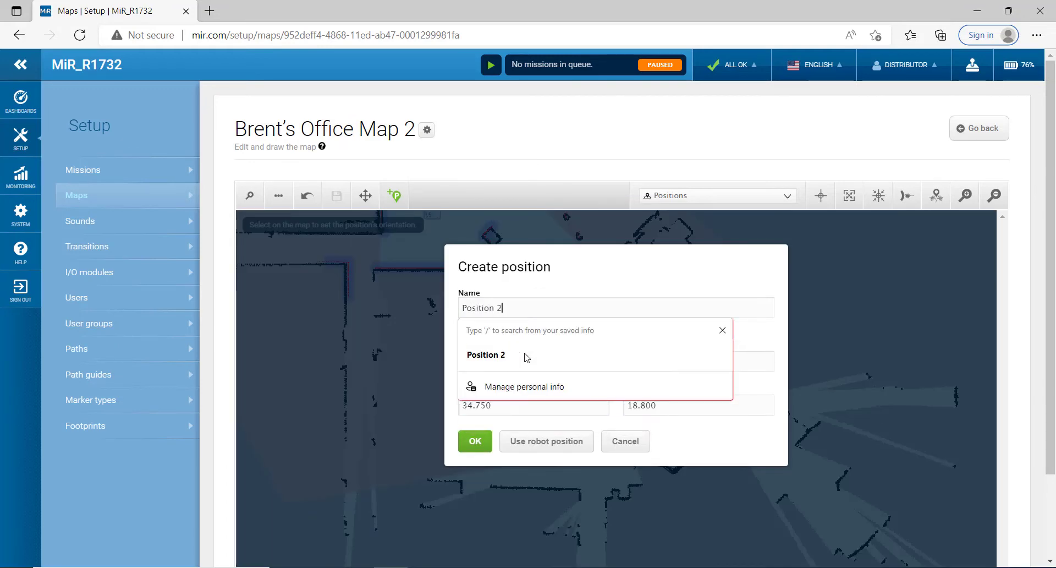
left_click(526, 366)
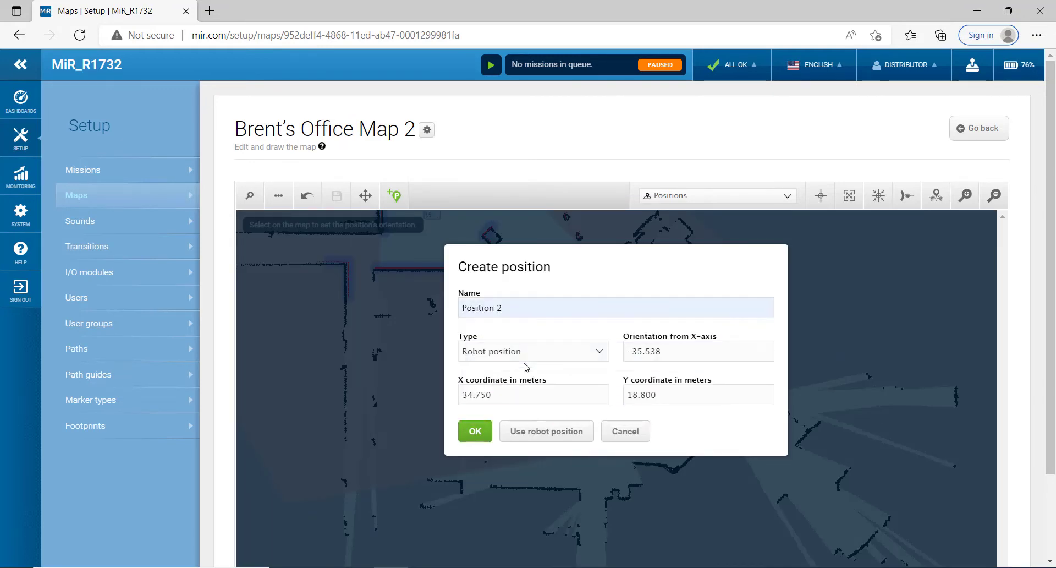
left_click(474, 445)
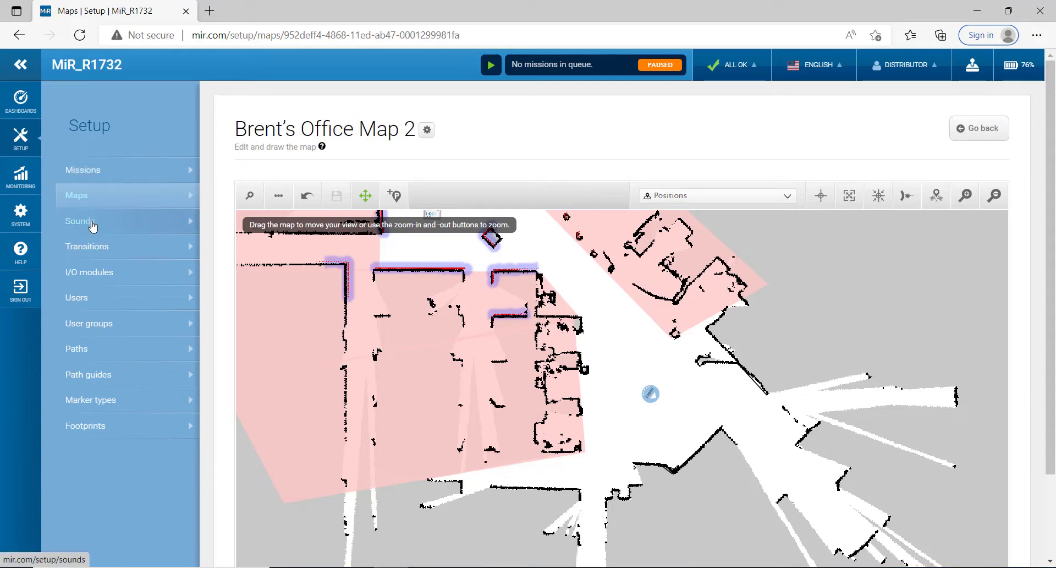
- Create a mission named with the owner's first name followed by "Office Loop", in the Missions group for the Occasions site
left_click(94, 174)
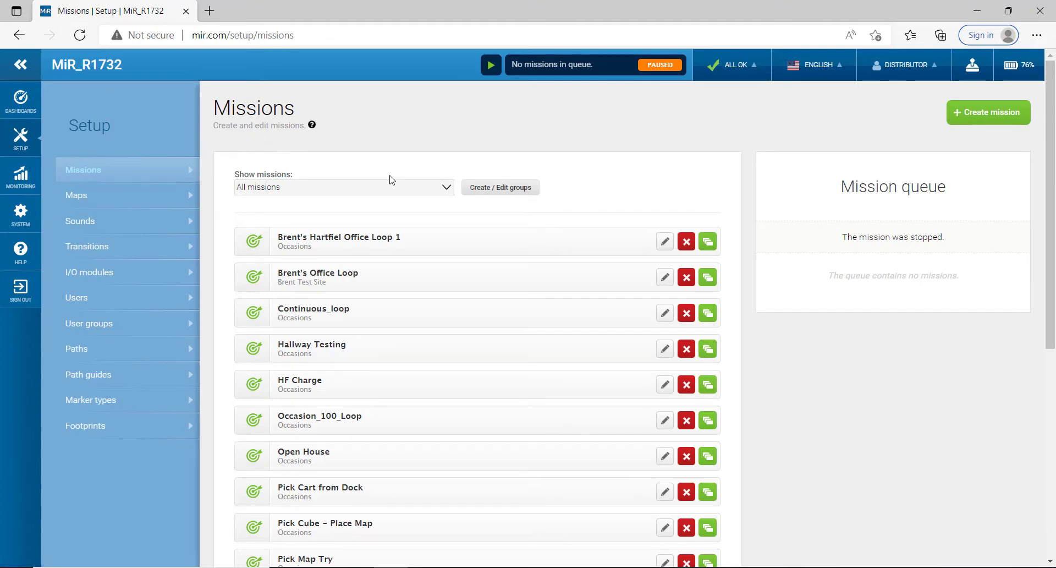
left_click(989, 115)
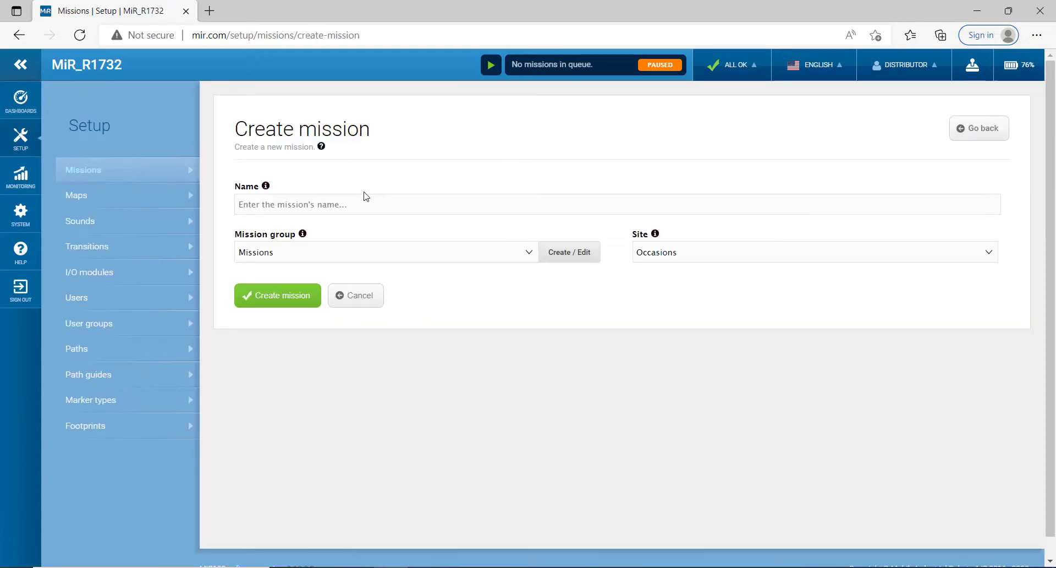
type("Bretn")
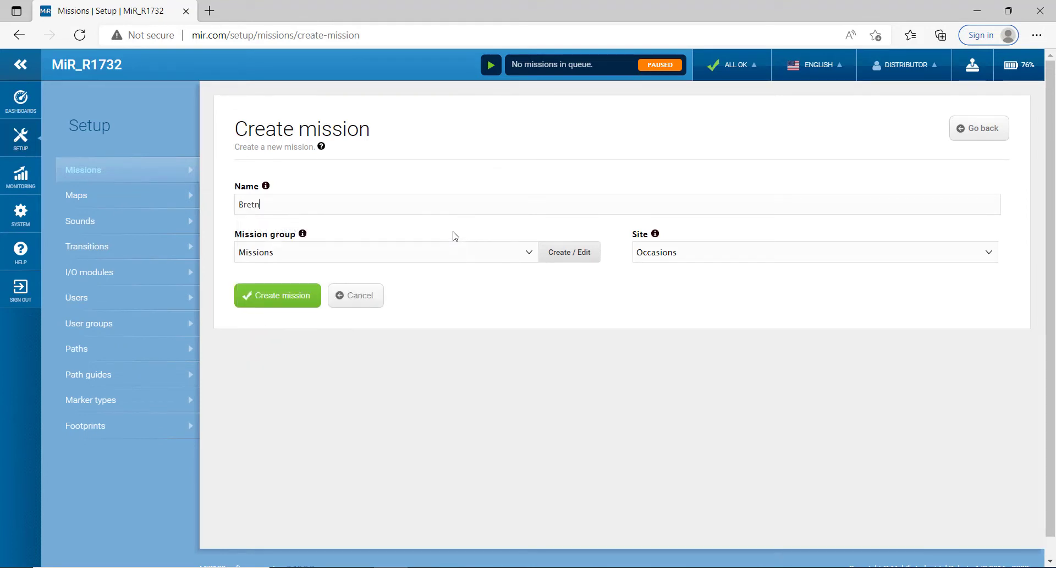
key("BackSpace")
key("BackSpace")
type("nt ")
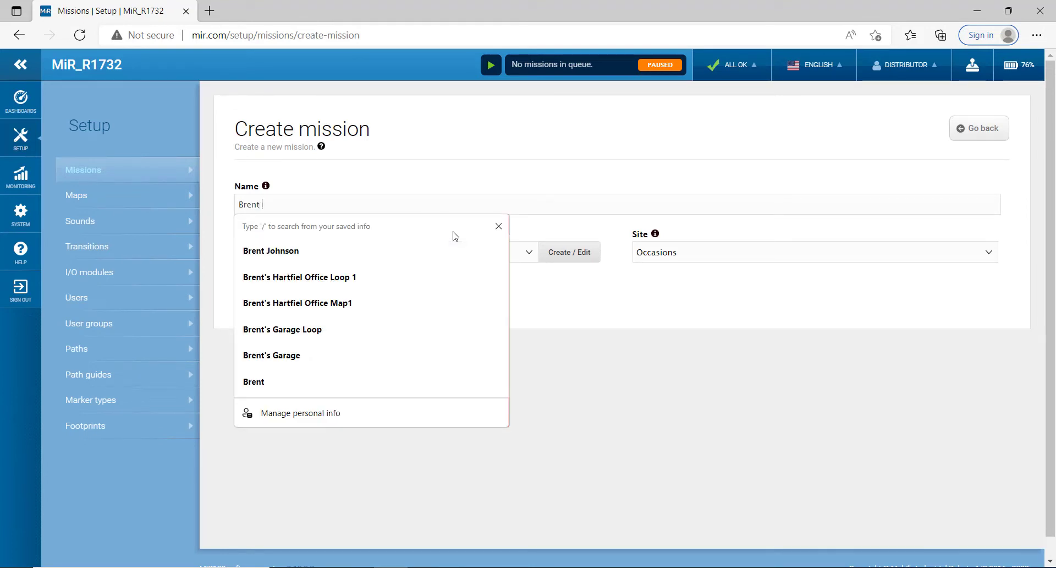
type("Office Loop")
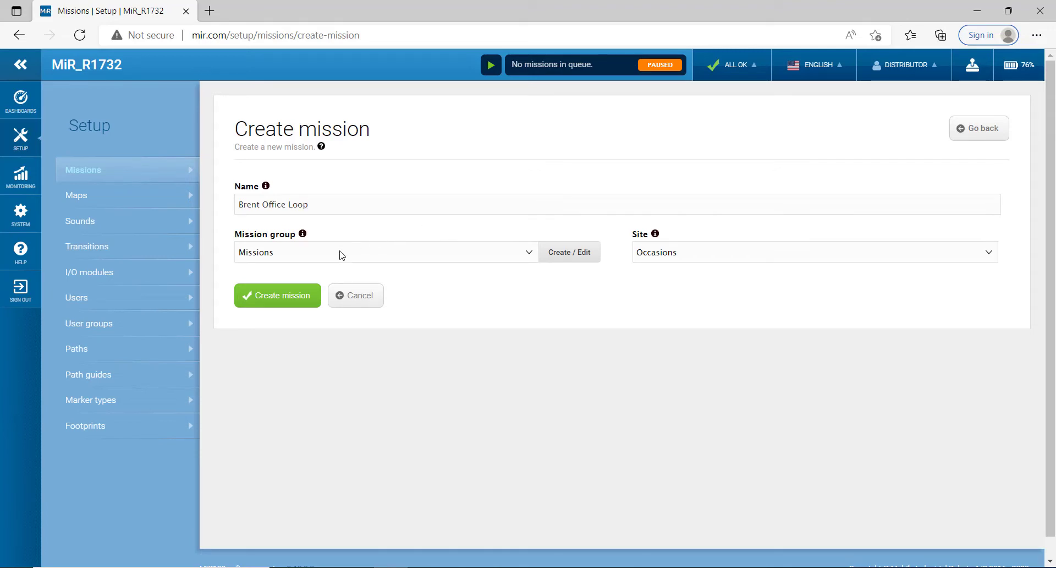
left_click(281, 299)
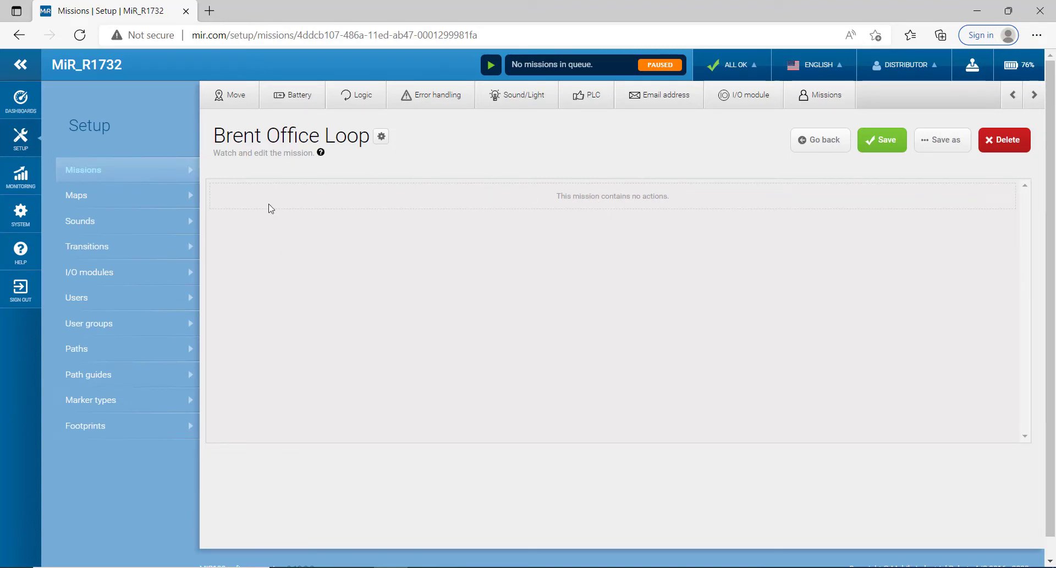
- Add an endless Loop containing a Move action to Position 1 of the owner's Office Map 2
mouse_move(372, 103)
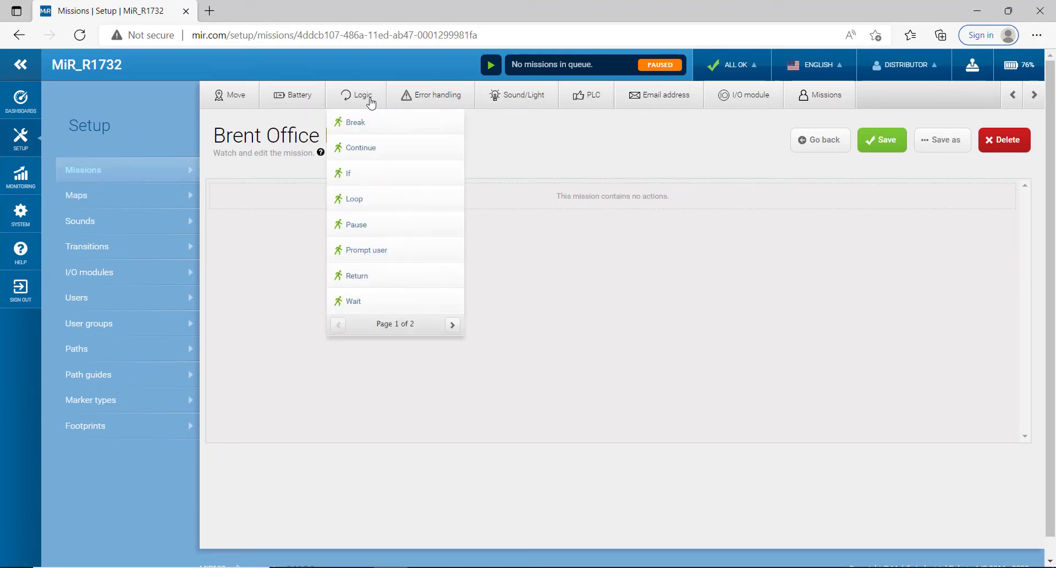
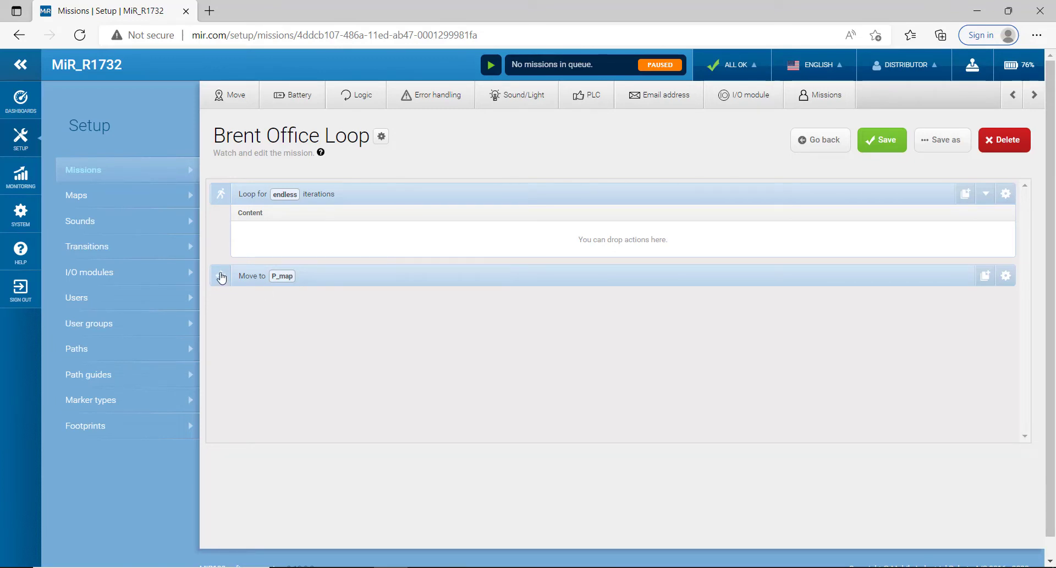
left_click_drag(221, 277, 248, 237)
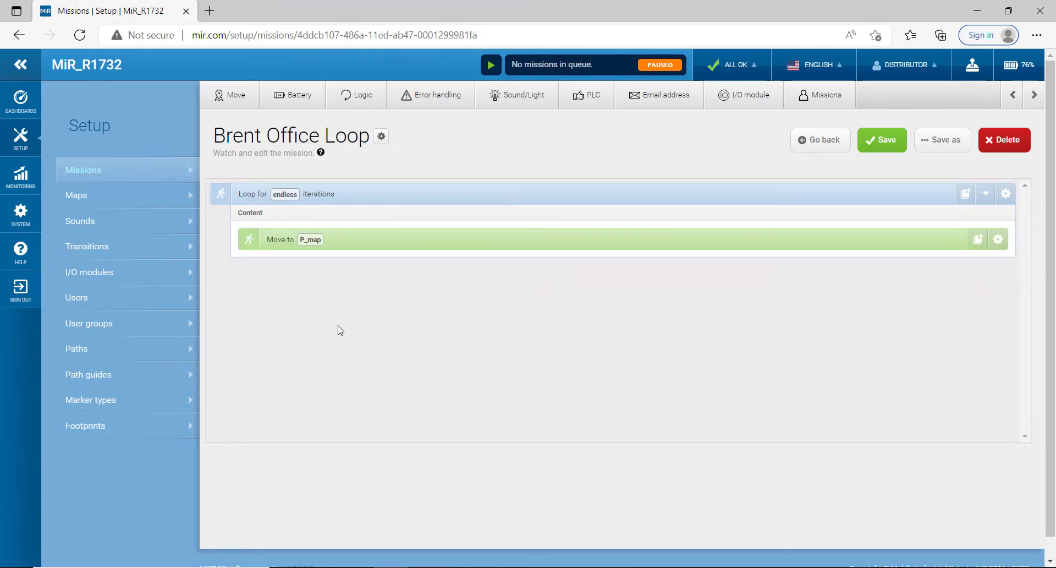
left_click(998, 240)
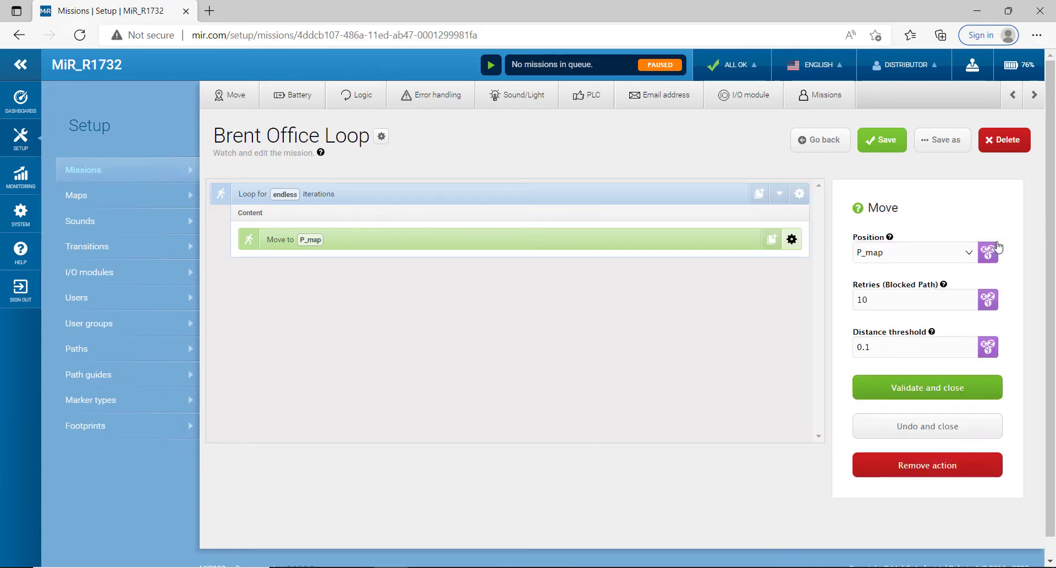
left_click(969, 257)
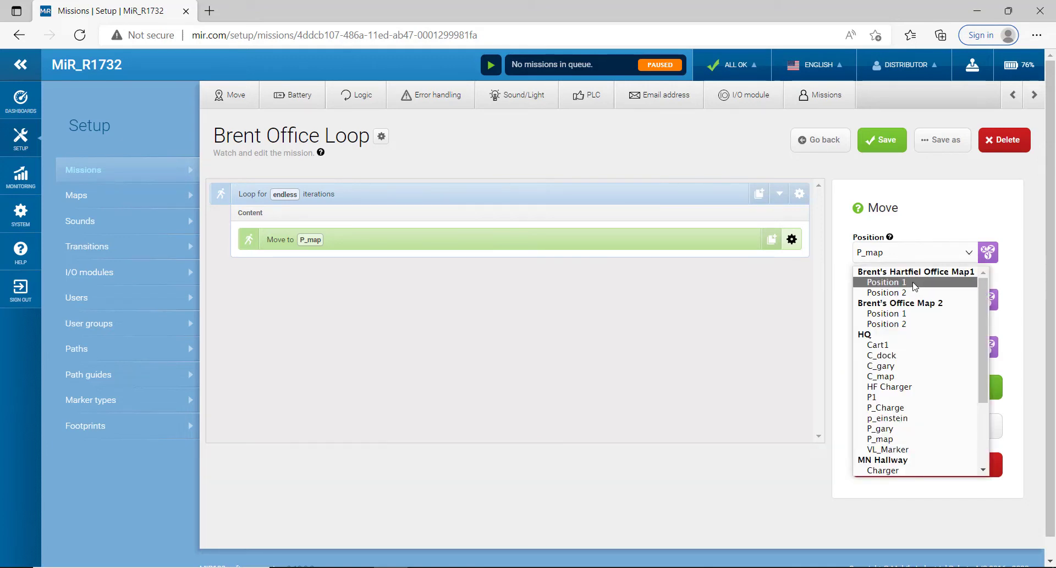
left_click(909, 314)
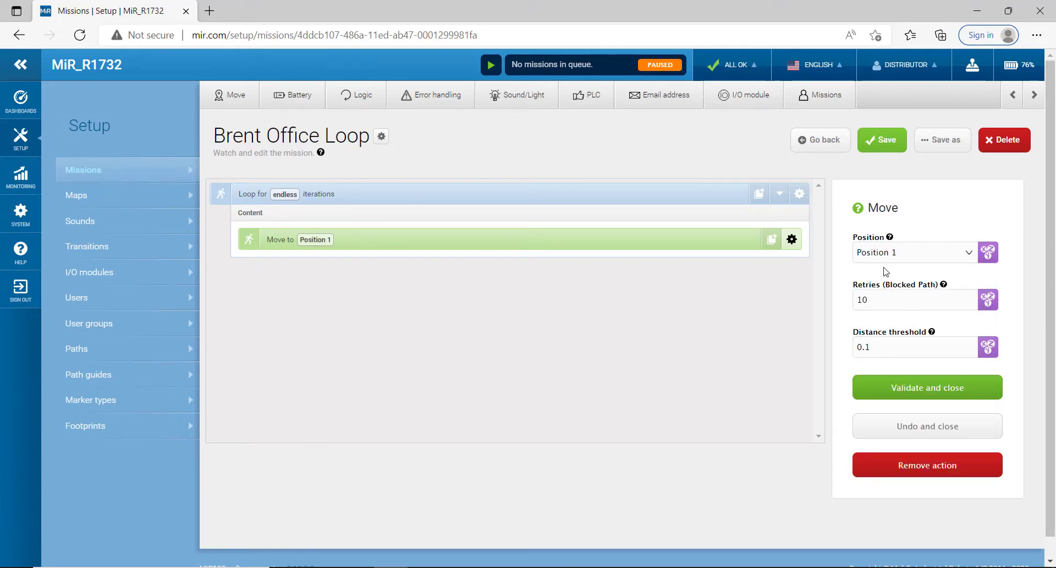
left_click(932, 389)
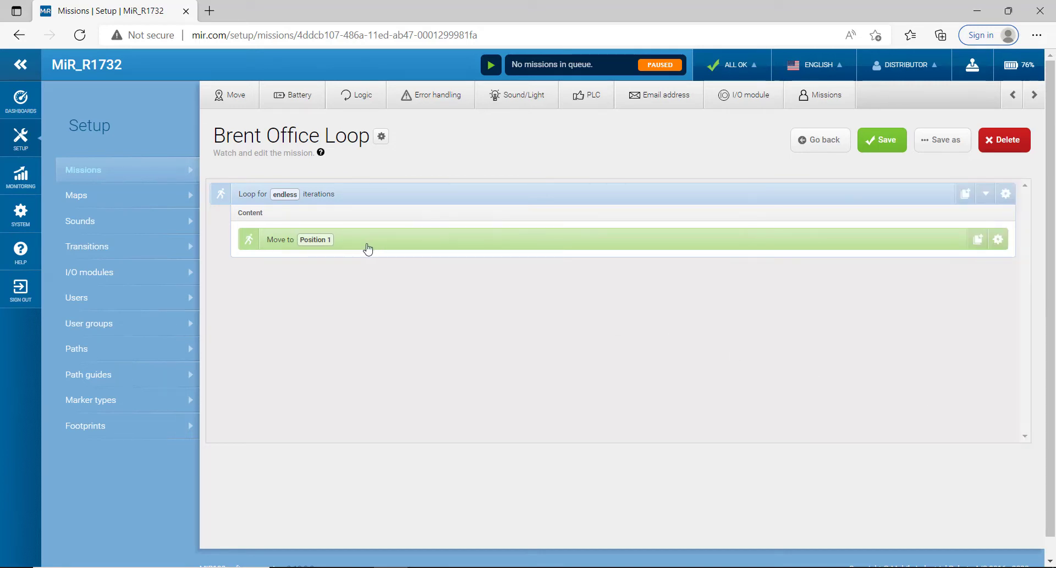
- Add a Wait action after the Position 1 move inside the loop and set its time to 3 seconds
left_click(231, 97)
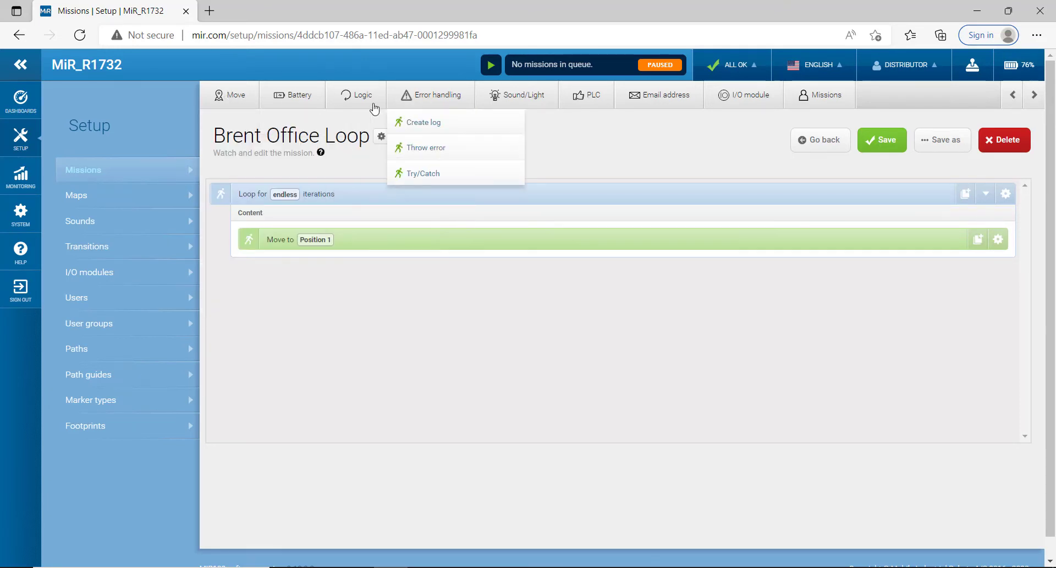
mouse_move(367, 104)
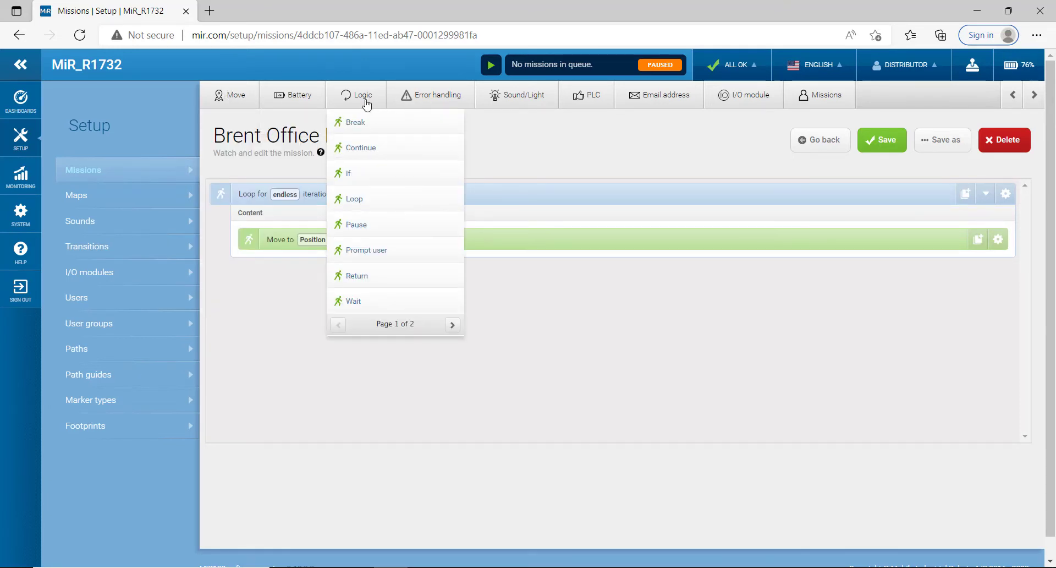
left_click(365, 306)
left_click_drag(221, 276, 244, 268)
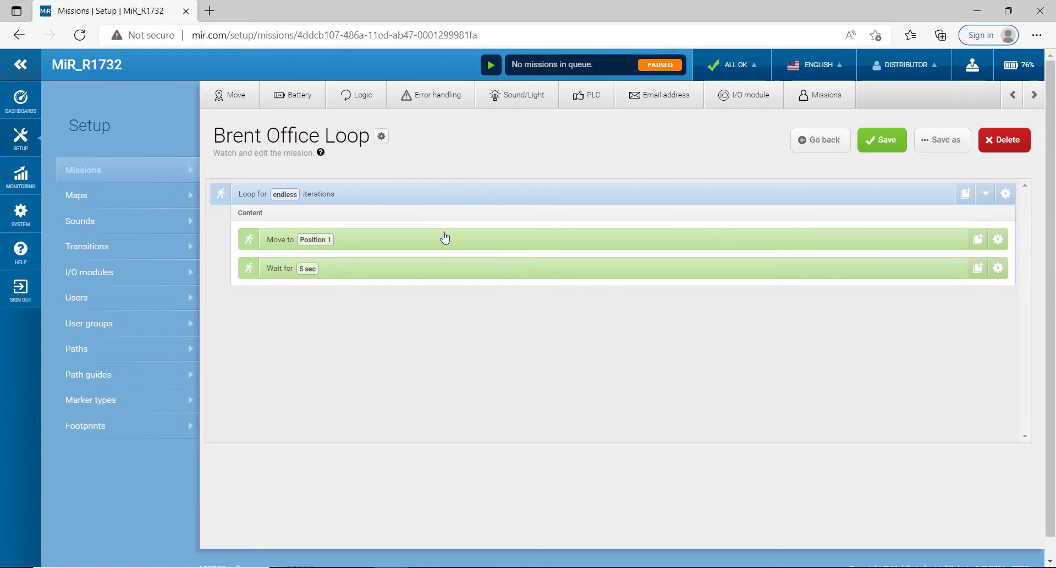
left_click(997, 269)
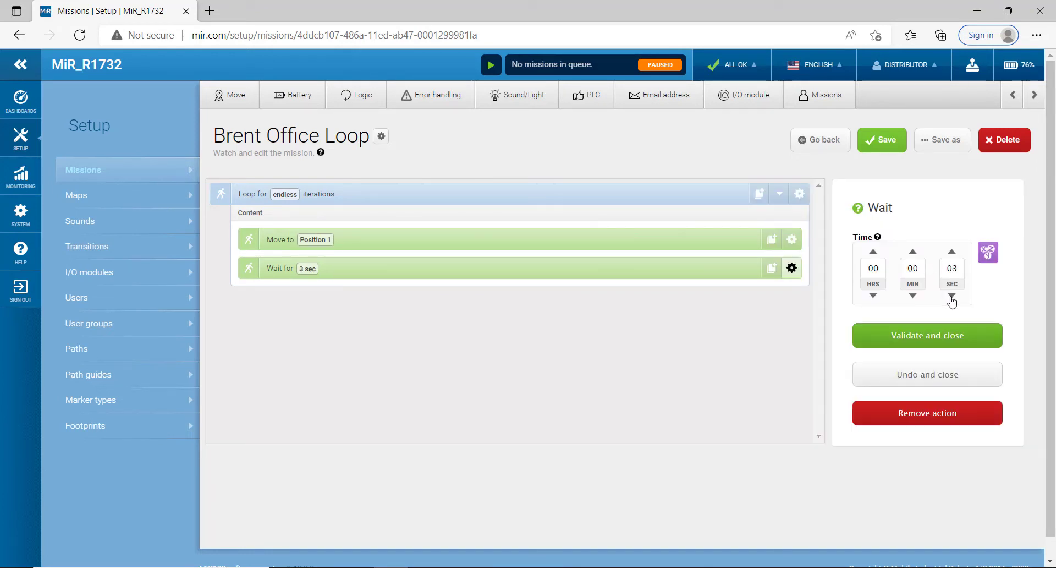
left_click(923, 339)
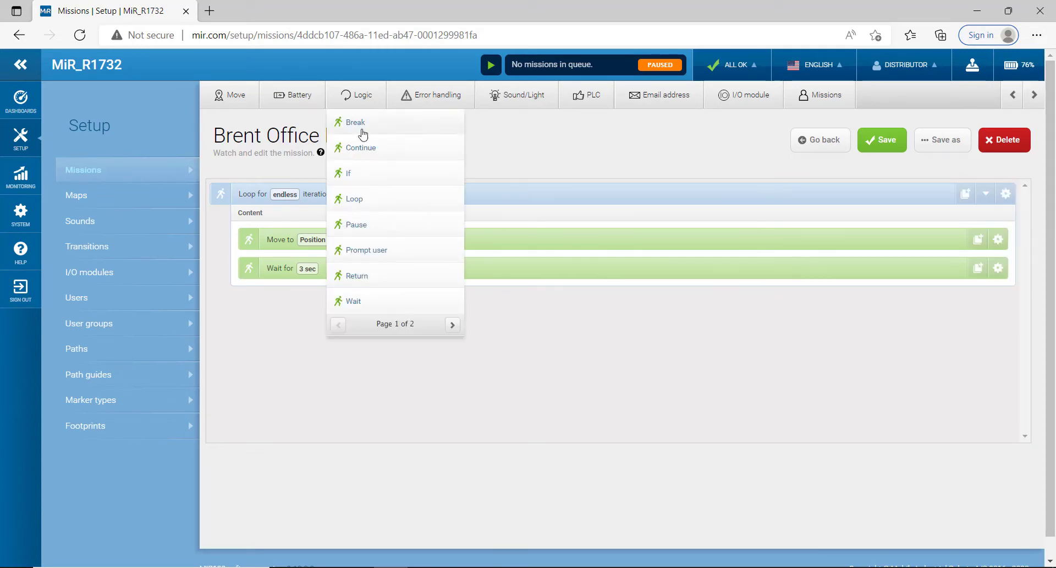
- Duplicate the Position 1 move, place the copy after the wait and set its target to Position 2 of Office Map 2
left_click(977, 242)
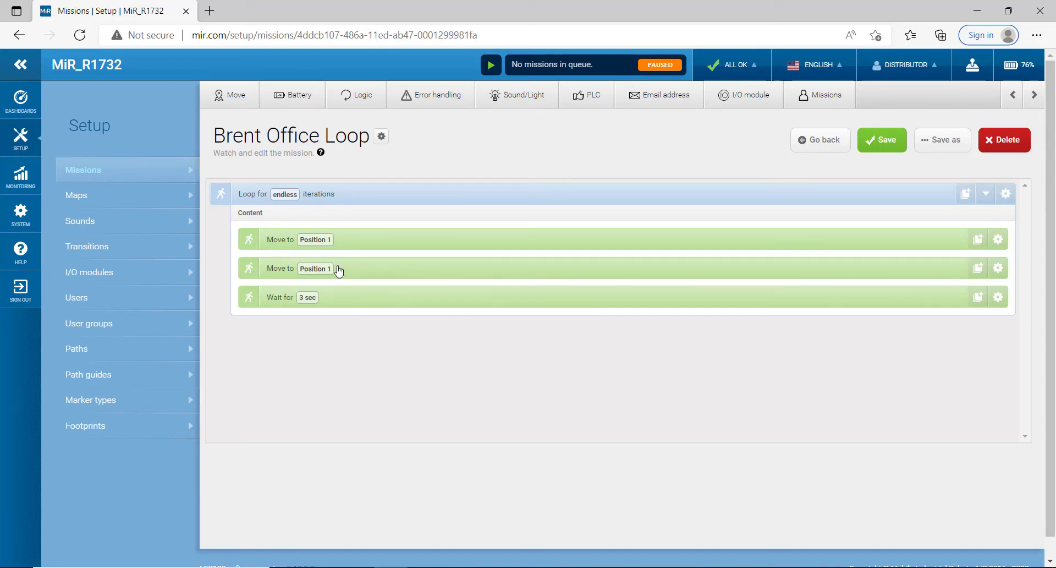
left_click_drag(246, 267, 244, 294)
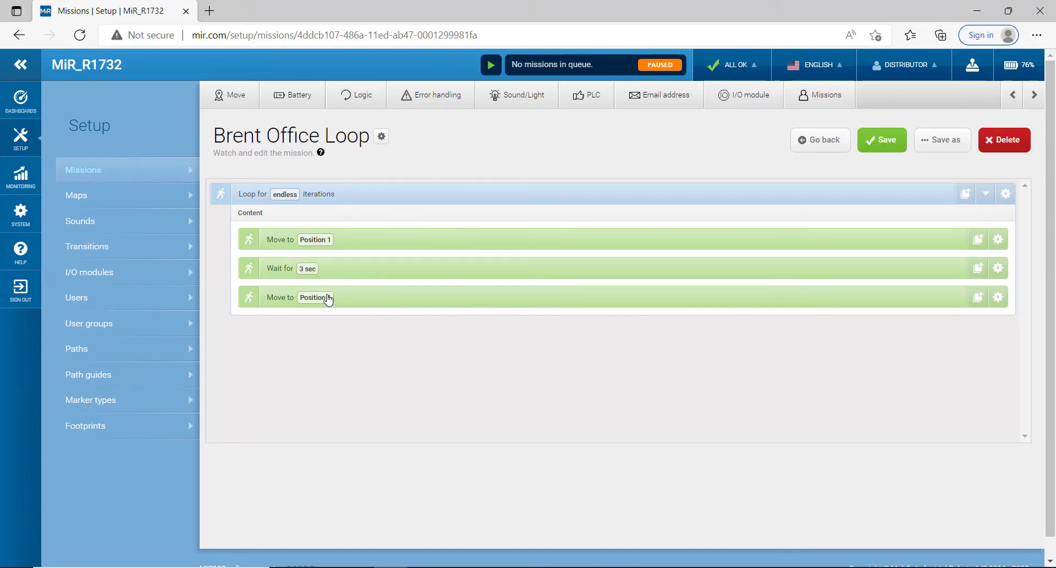
left_click(999, 297)
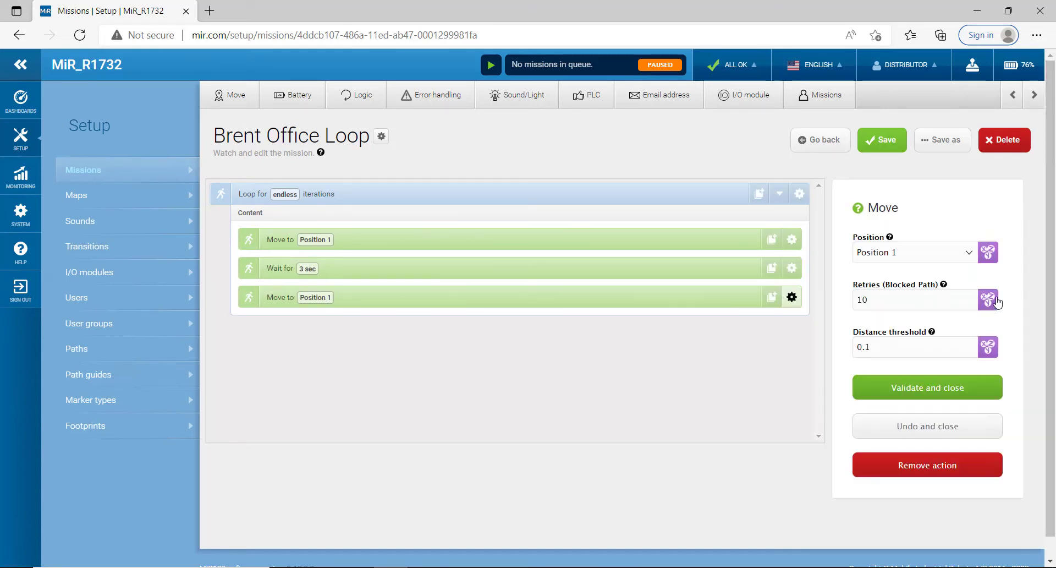
left_click(969, 255)
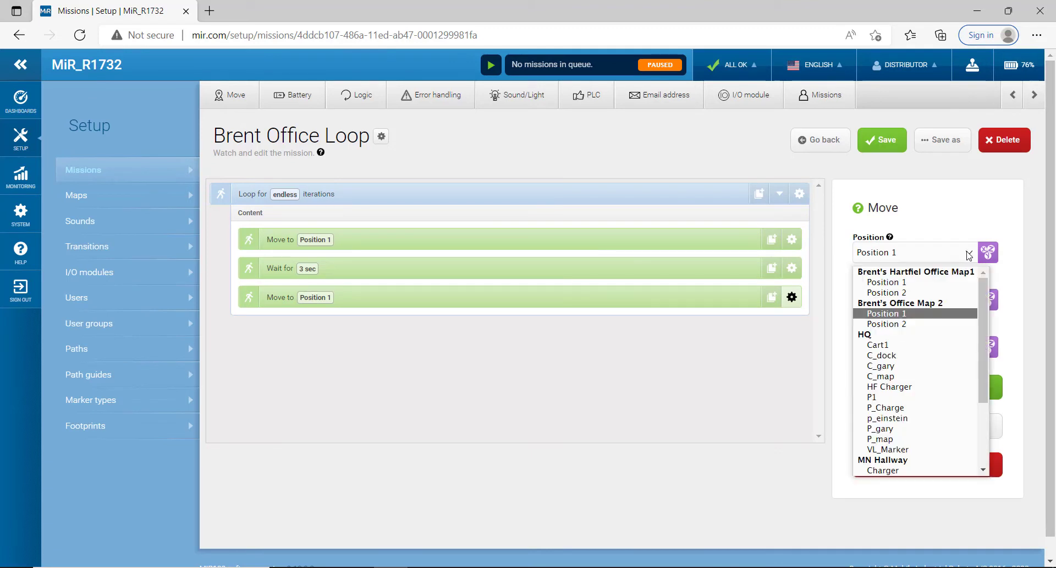
left_click(903, 325)
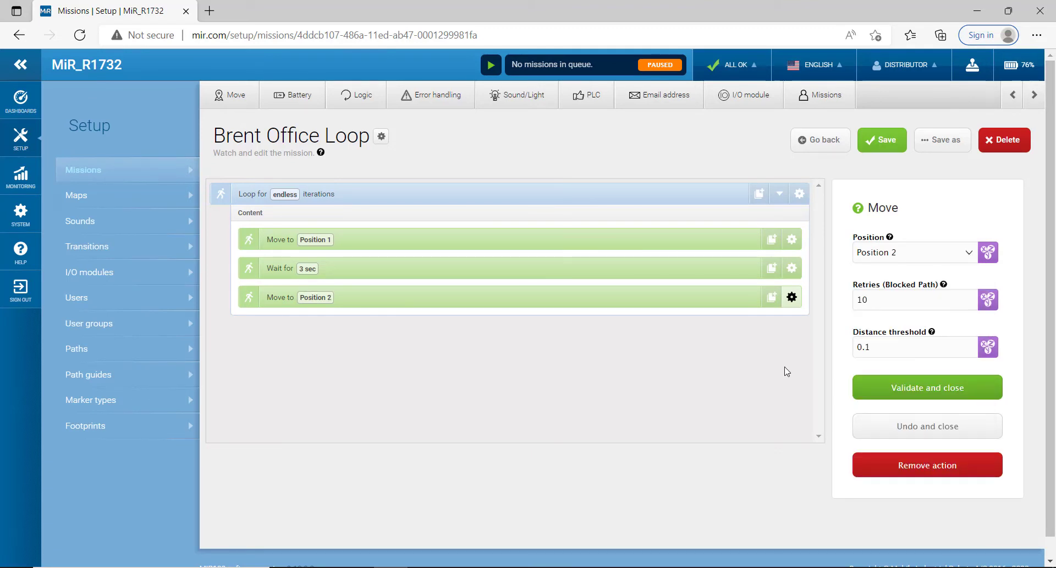
left_click(931, 388)
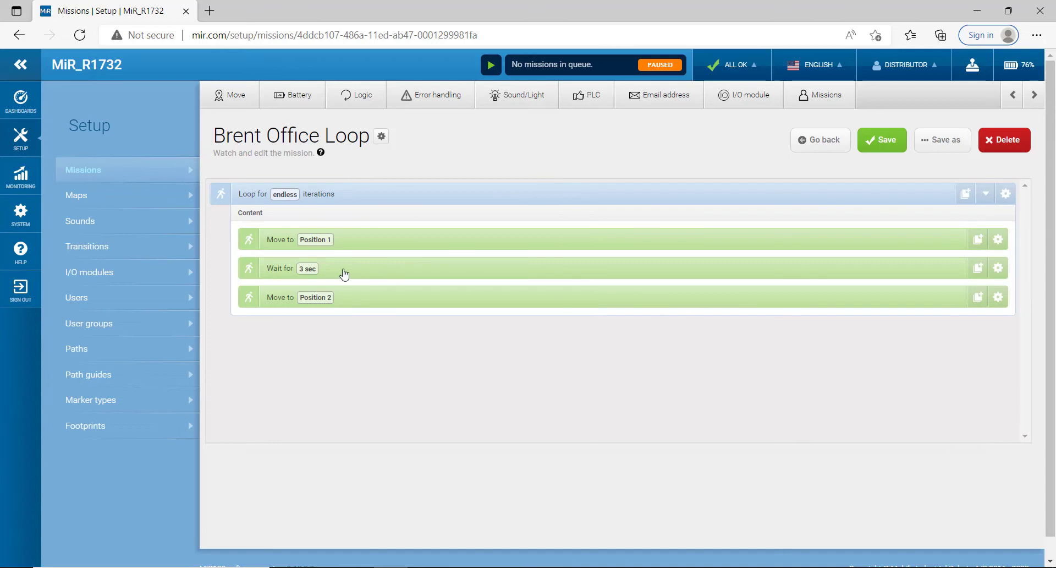
- Duplicate the 3-second wait, place the copy after the Position 2 move and save the mission
left_click(977, 269)
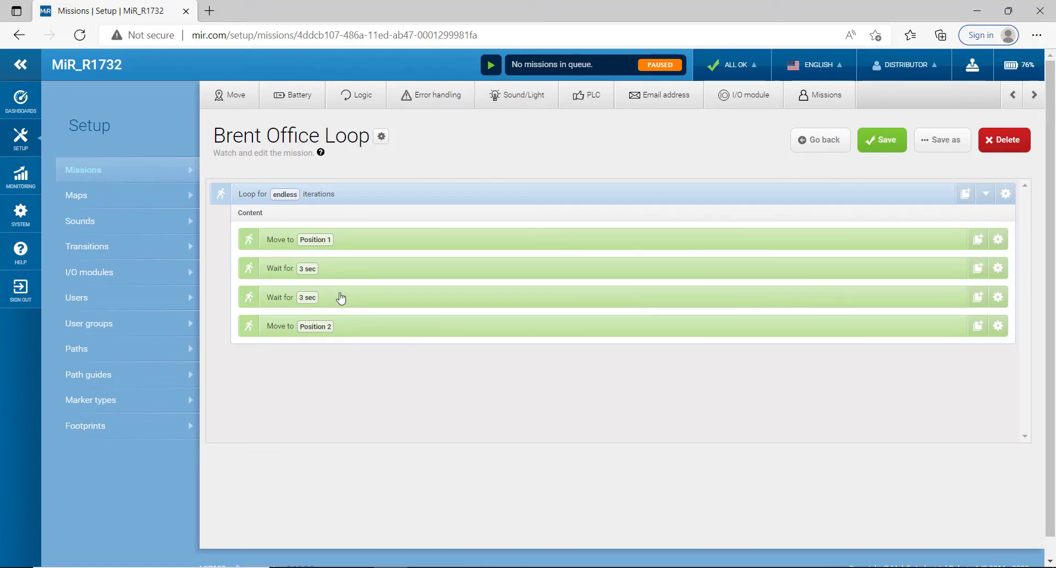
mouse_move(248, 298)
left_mouse_down()
mouse_move(242, 328)
mouse_move(243, 317)
left_mouse_up()
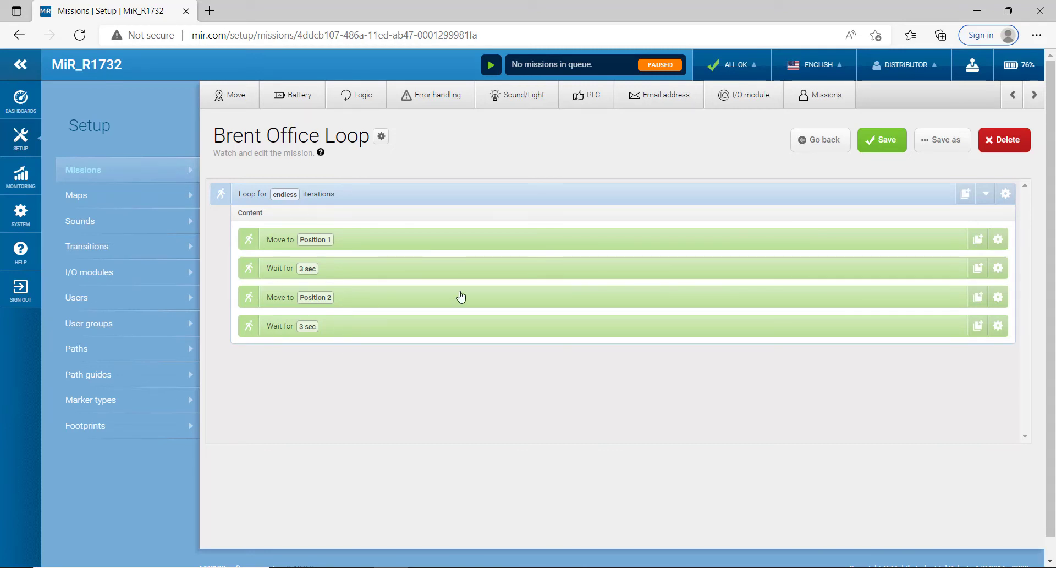
left_click(889, 142)
- Leave the mission editor, add the new Office Loop mission for the Occasions site to the mission queue and start the robot
left_click(88, 203)
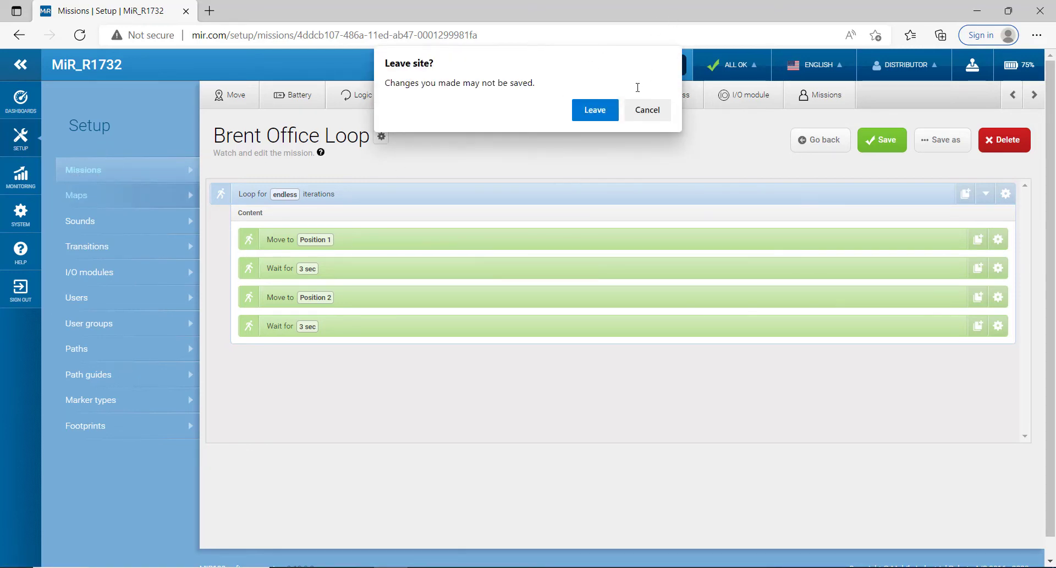
left_click(605, 109)
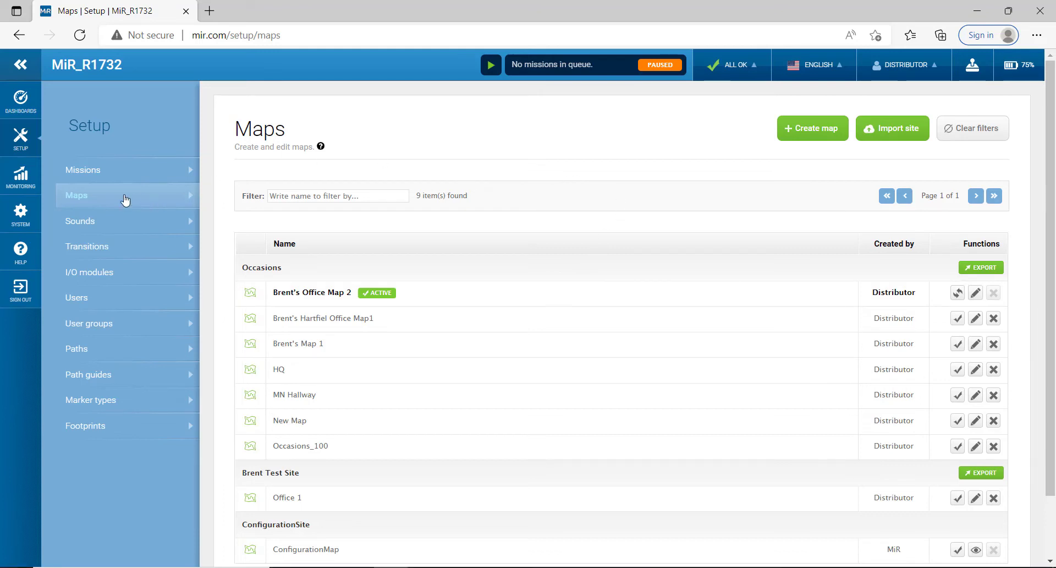
left_click(93, 172)
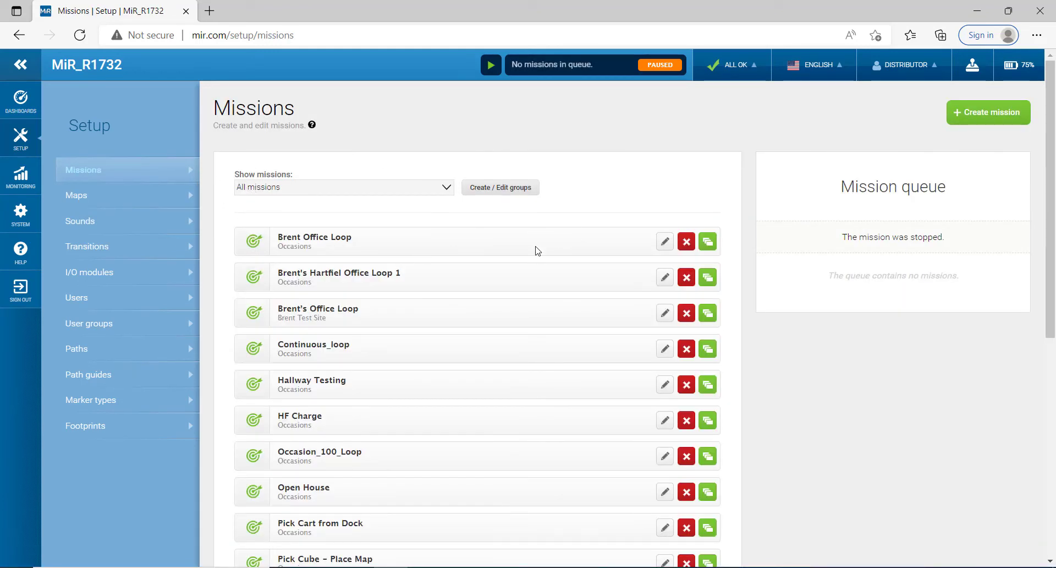
left_click(709, 246)
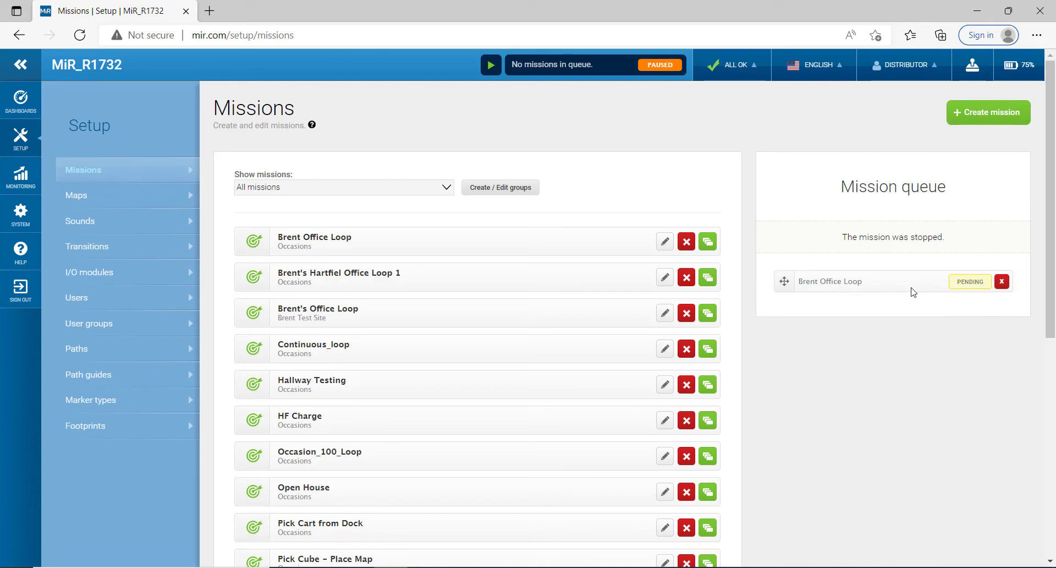
left_click(491, 65)
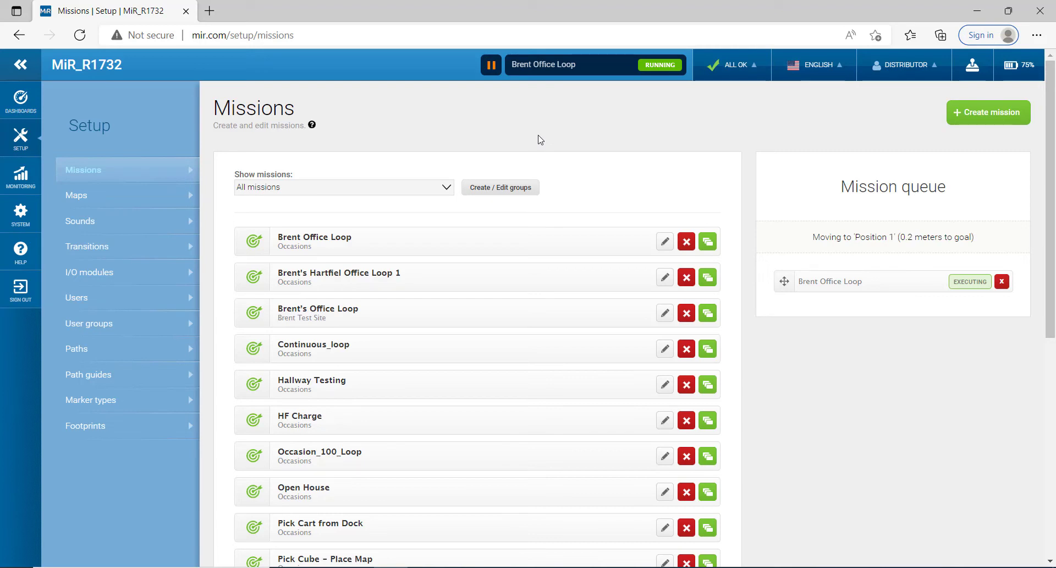
- Open the active Office Map 2 and examine the robot's location and planned path between the two positions
left_click(113, 198)
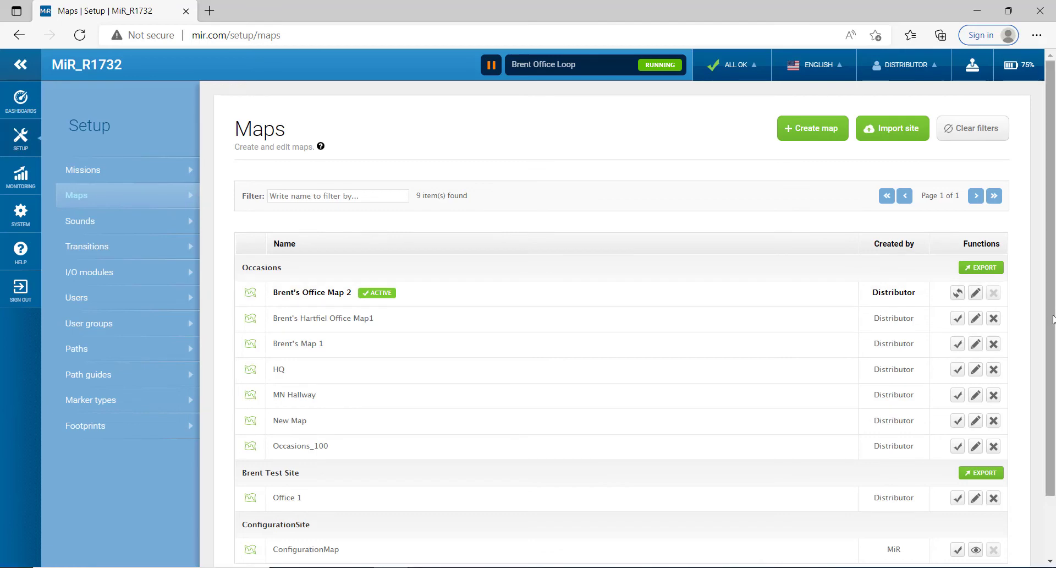
left_click(976, 292)
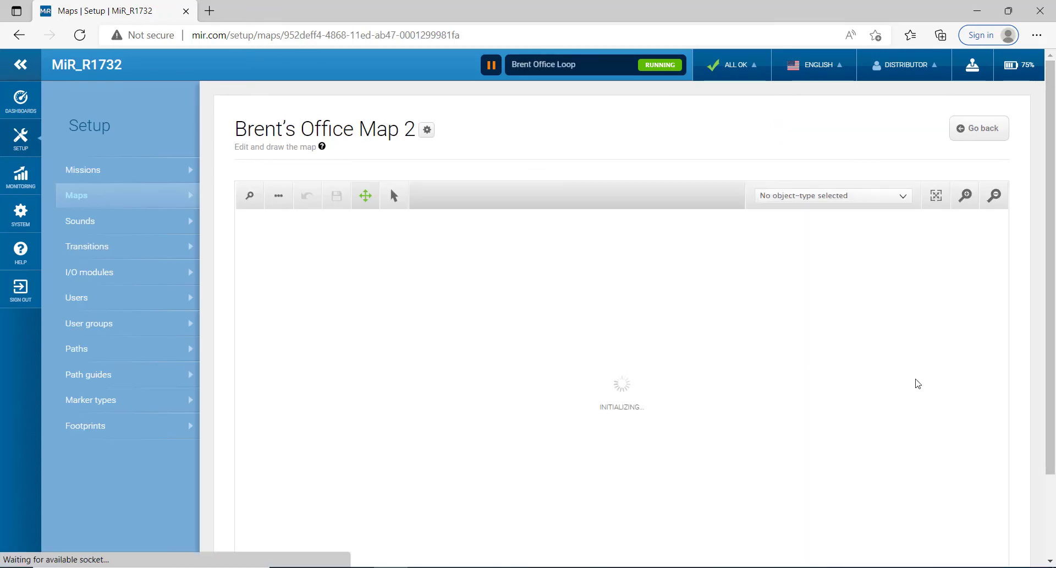
scroll(868, 400, "down", 5)
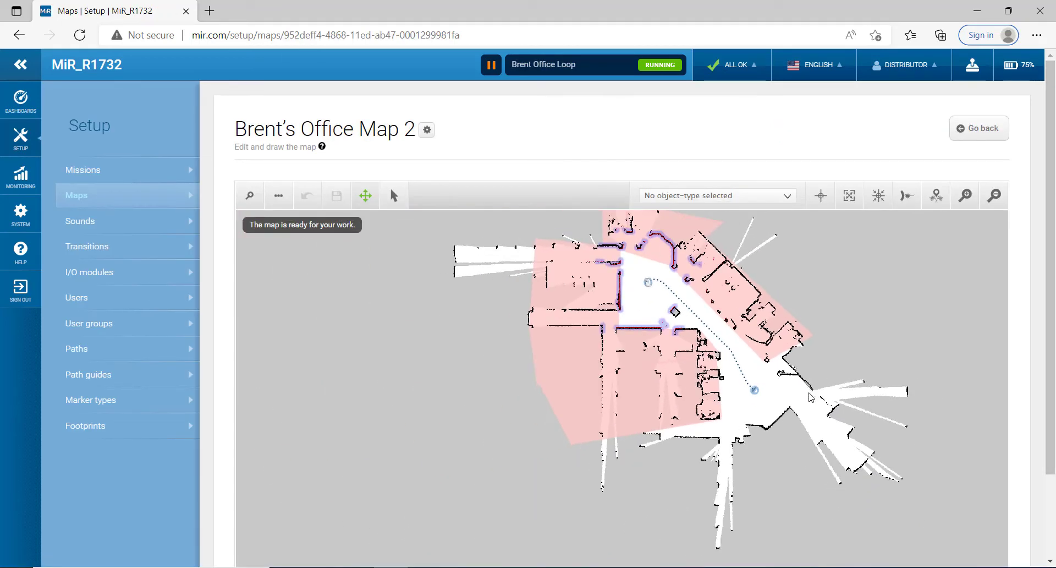
scroll(677, 379, "up", 3)
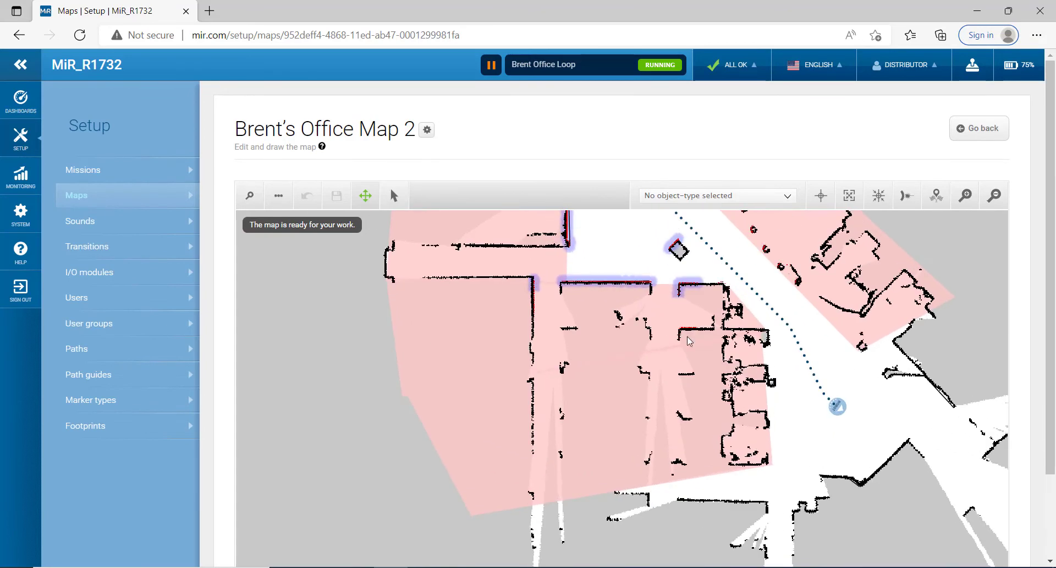
scroll(847, 403, "down", 3)
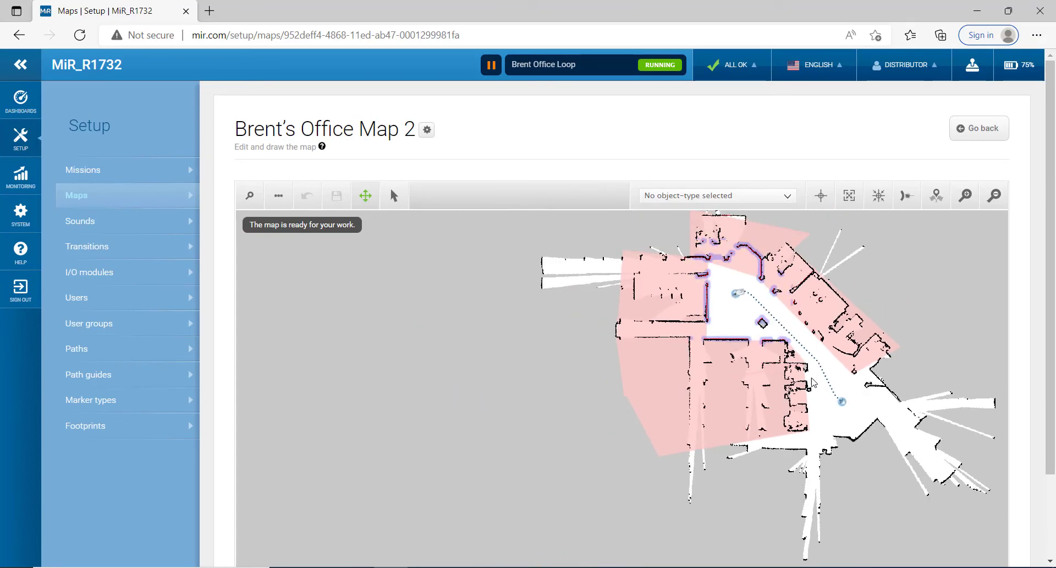
scroll(744, 295, "up", 4)
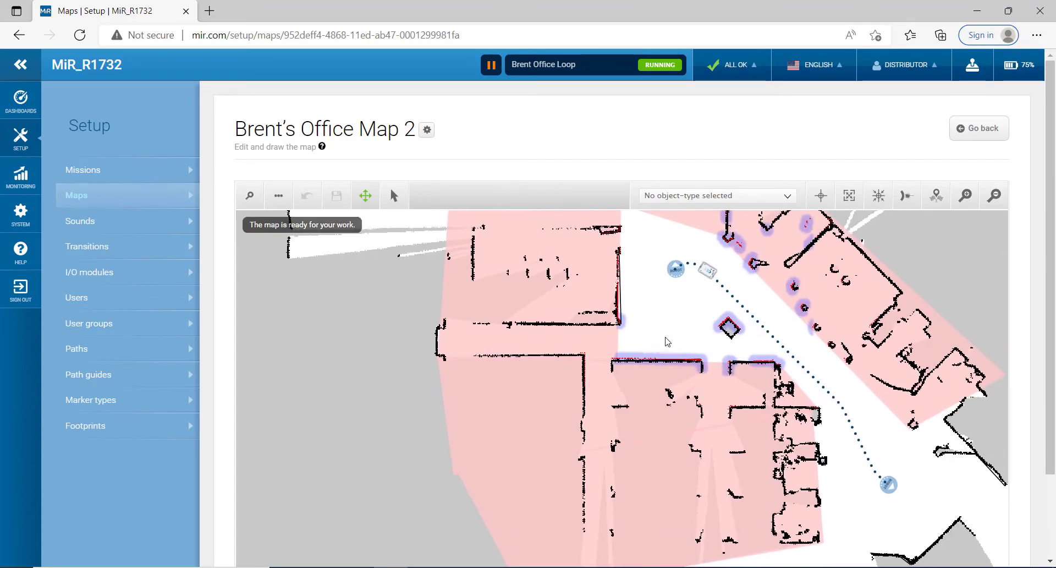